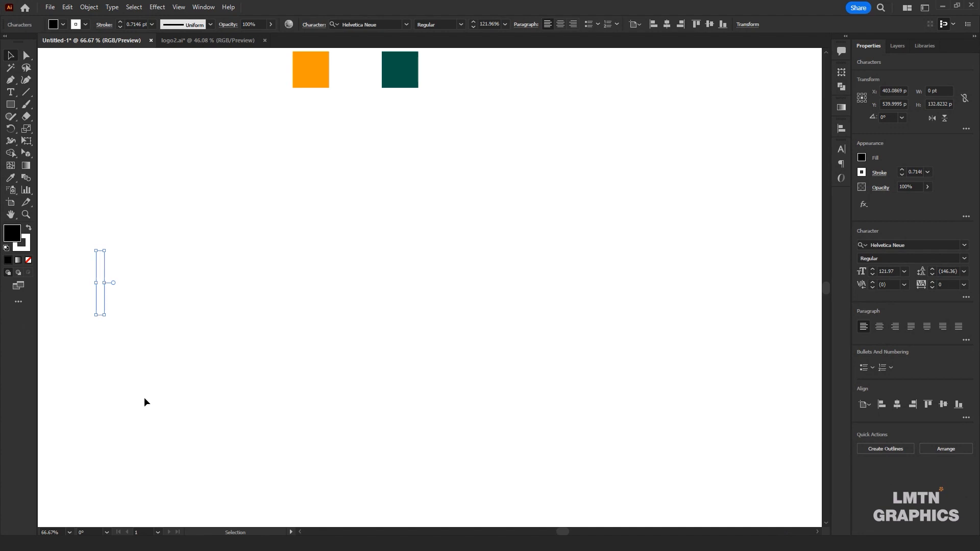
# Enter the text "LMTN NEWS" on the artboard
pyautogui.write('LMTN')
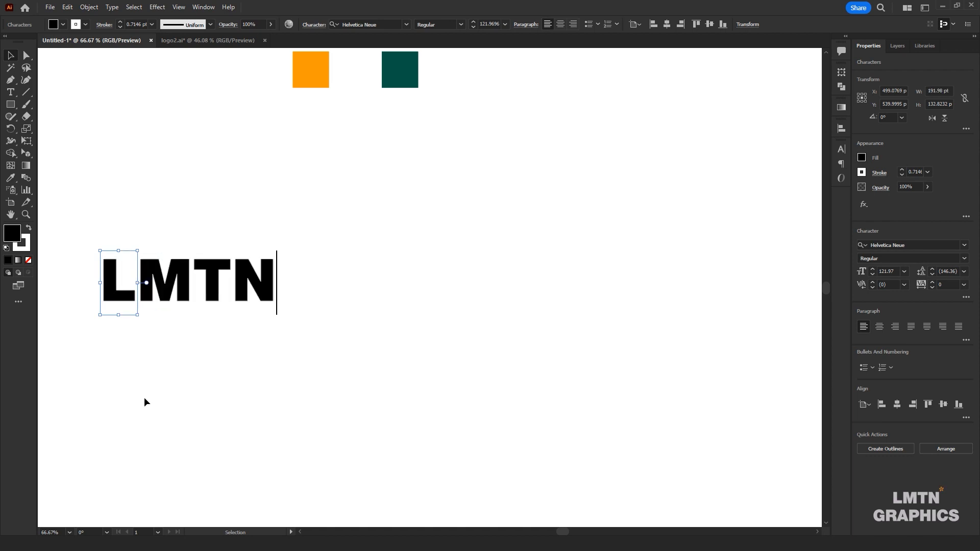
pyautogui.press('Escape')
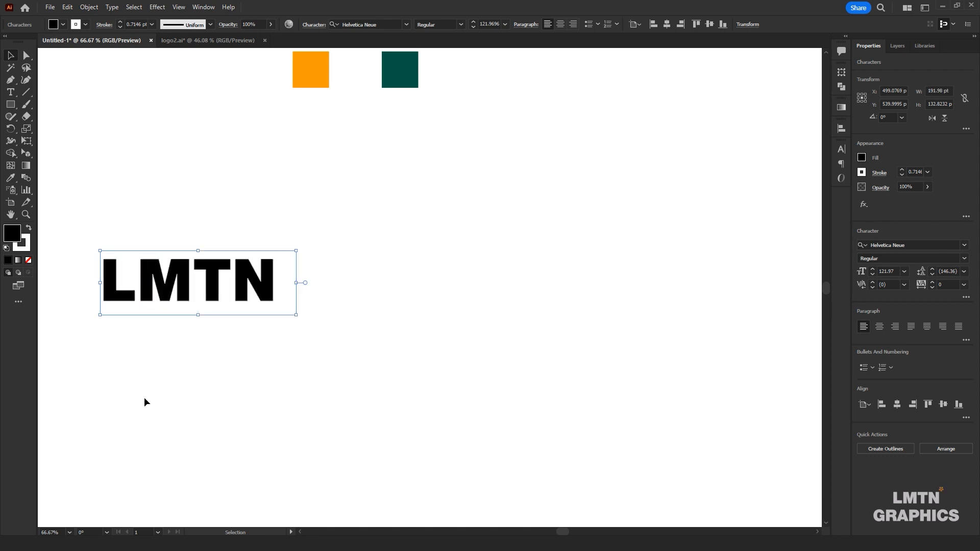
pyautogui.write('NEWS')
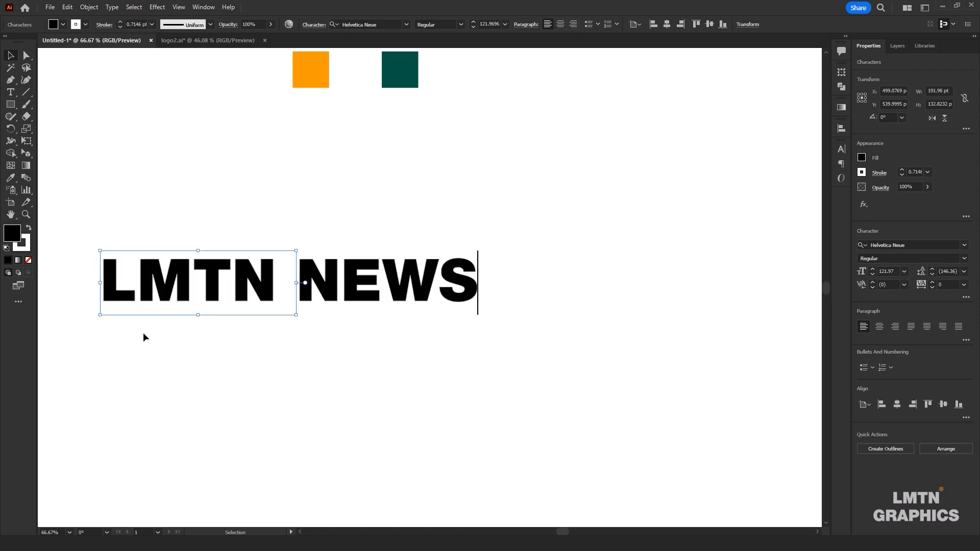
# Recolour the whole LMTN NEWS text with the dark green sampled from the green swatch square
pyautogui.press('ctrl')
pyautogui.hotkey('ctrl', 'a')
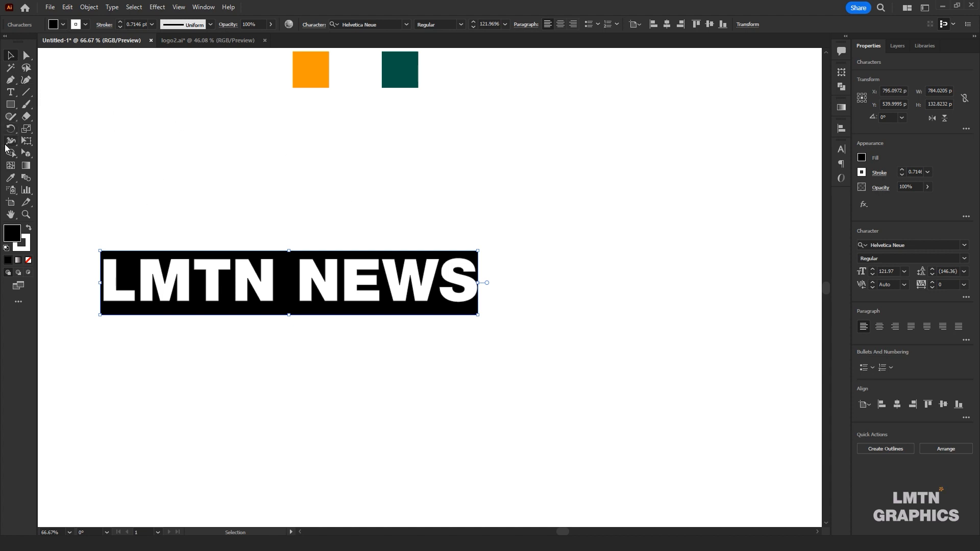
pyautogui.click(10, 179)
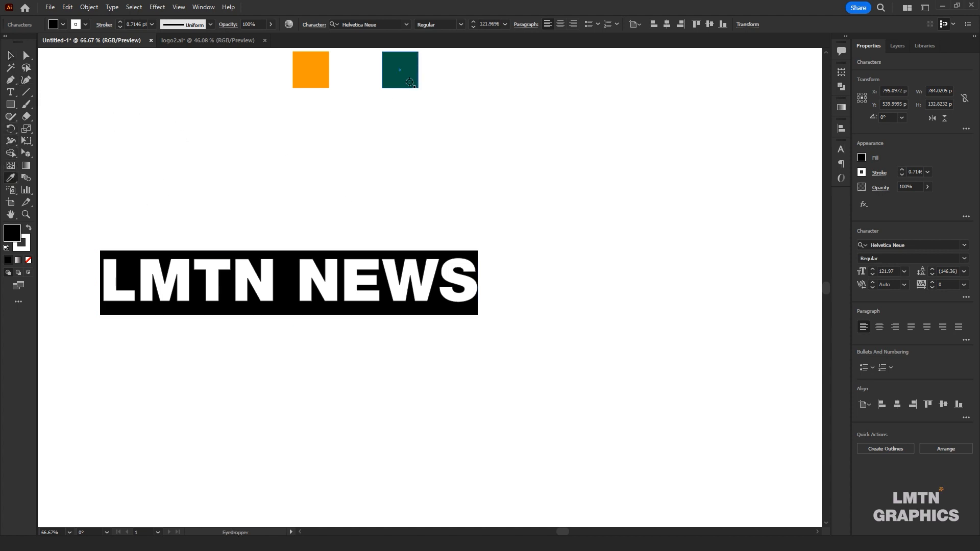
pyautogui.click(409, 82)
pyautogui.press('Escape')
pyautogui.click(315, 150)
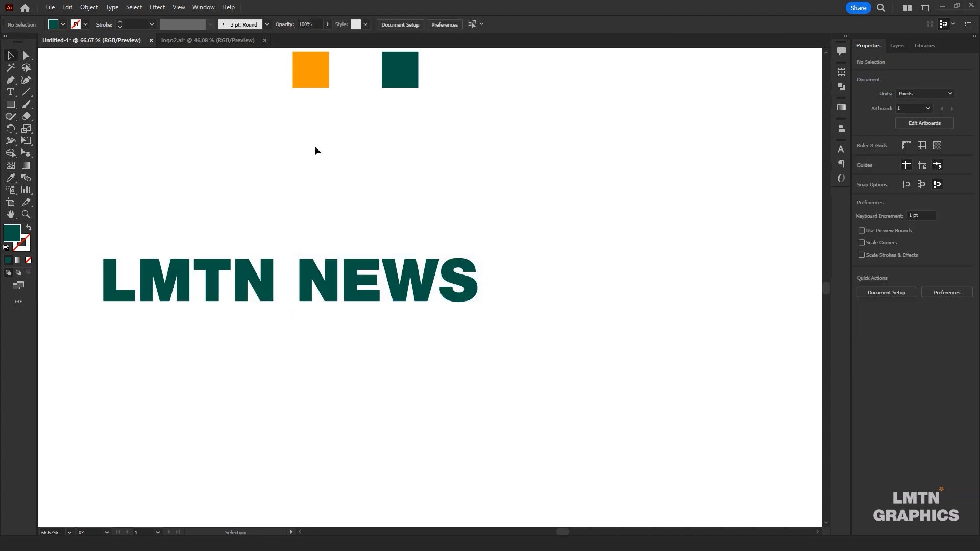
# Recolour only the word NEWS with the orange sampled from the orange swatch square
pyautogui.click(16, 96)
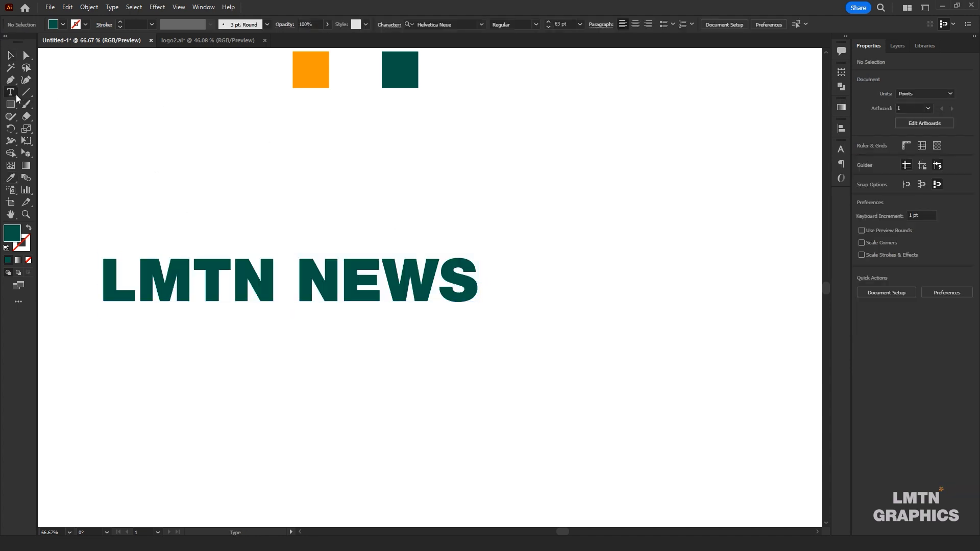
pyautogui.moveTo(470, 269); pyautogui.dragTo(297, 270)
pyautogui.click(11, 177)
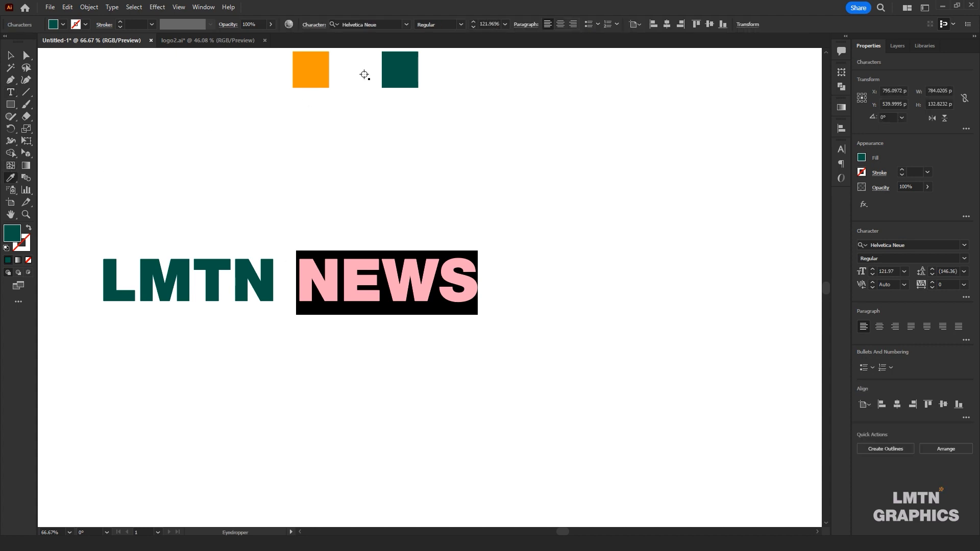
pyautogui.click(310, 73)
pyautogui.press('v')
pyautogui.click(231, 134)
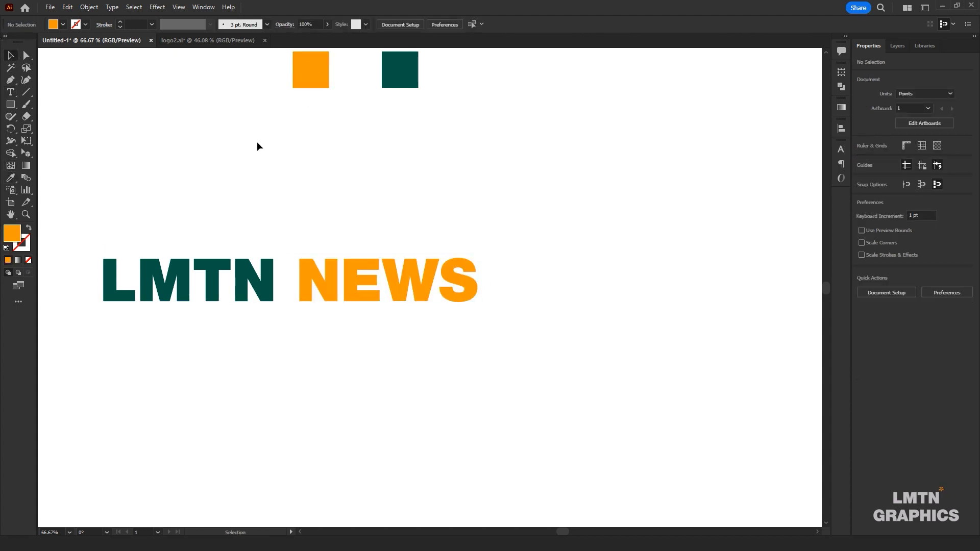
# Expand the LMTN NEWS text into shapes with Object and Fill enabled, and ungroup the letters
pyautogui.moveTo(557, 229); pyautogui.dragTo(97, 317)
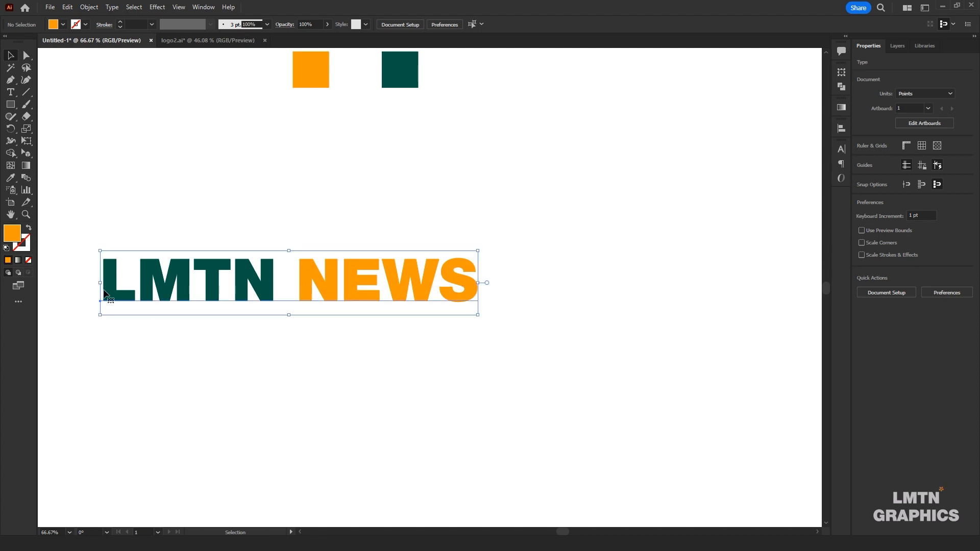
pyautogui.click(89, 8)
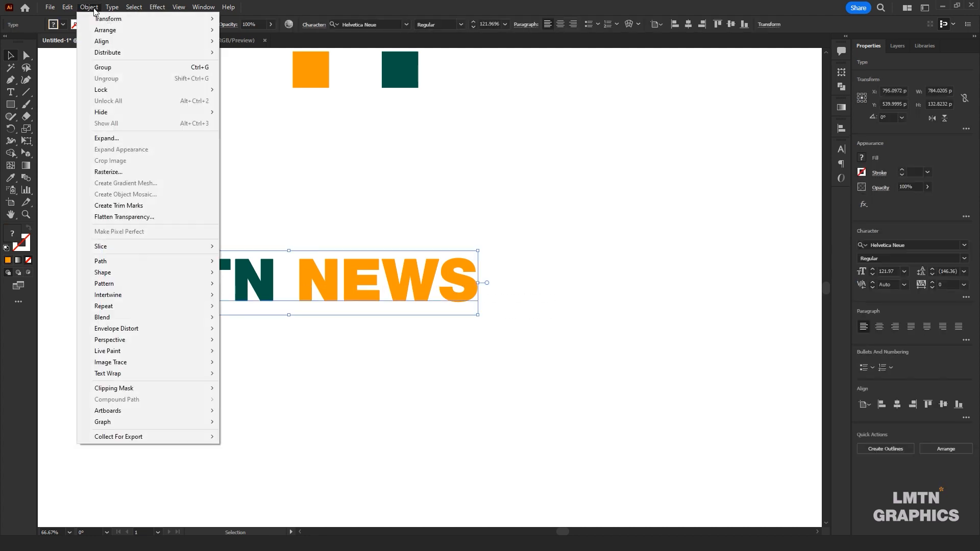
pyautogui.click(127, 142)
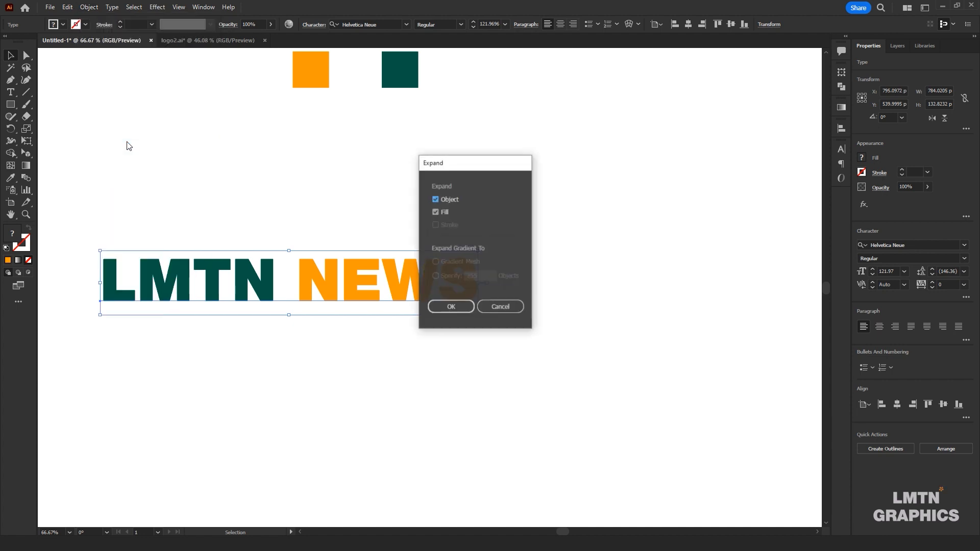
pyautogui.click(451, 304)
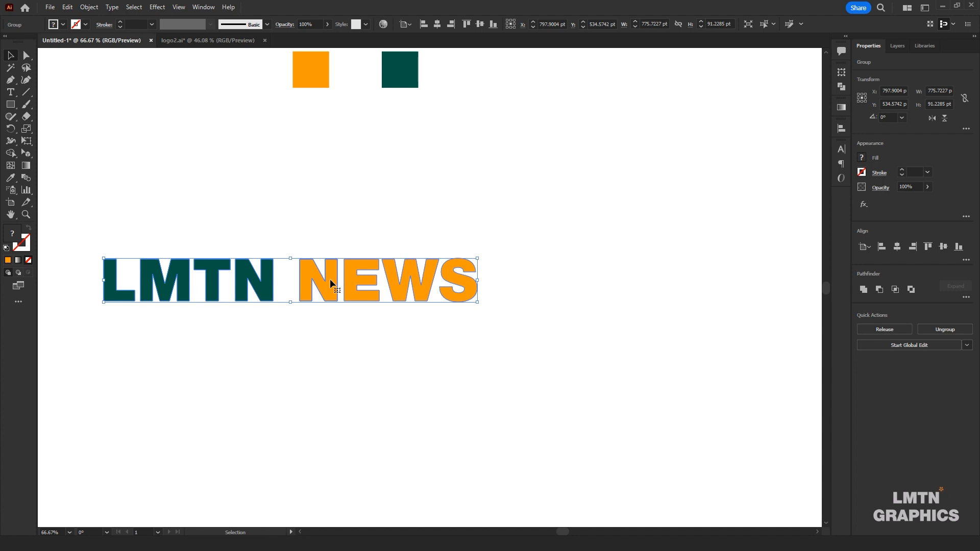
pyautogui.rightClick(330, 278)
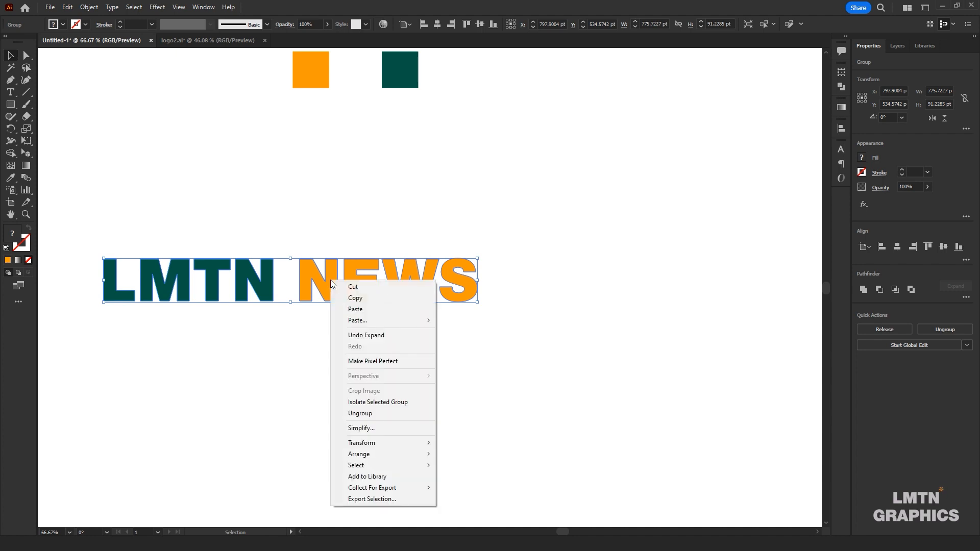
pyautogui.click(370, 416)
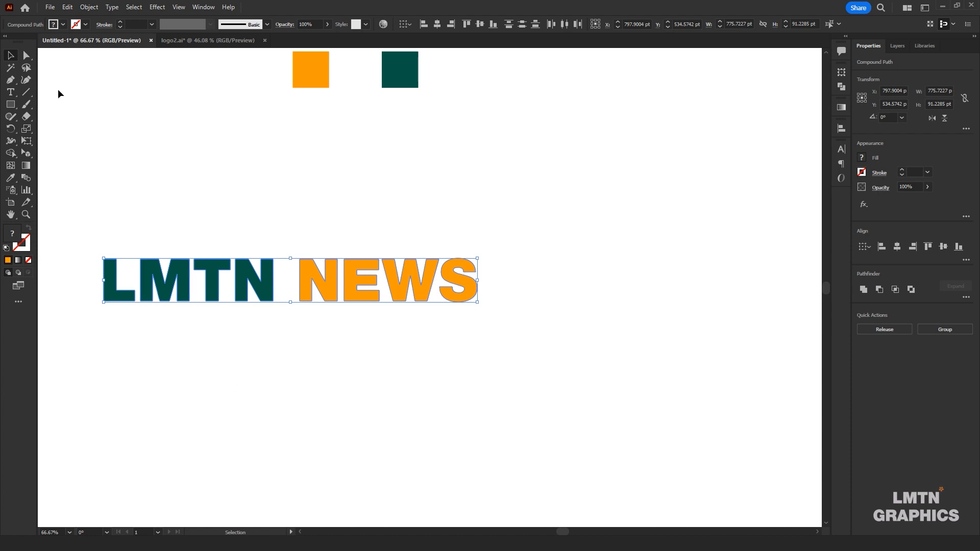
# Try moving the letters L and M individually out of the wordmark, and undo both moves
pyautogui.click(30, 57)
pyautogui.click(158, 223)
pyautogui.moveTo(113, 278); pyautogui.dragTo(112, 155)
pyautogui.moveTo(167, 276); pyautogui.dragTo(172, 220)
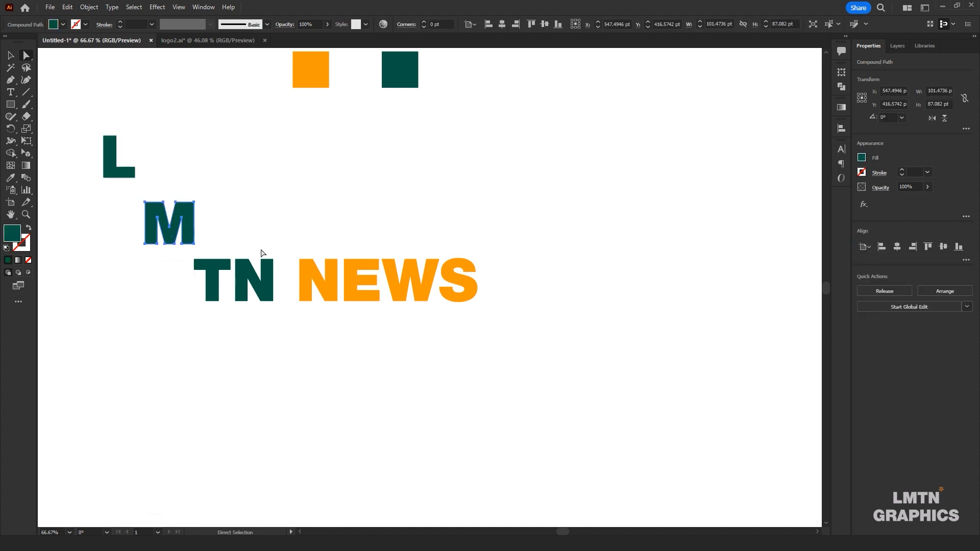
pyautogui.click(263, 247)
pyautogui.hotkey('ctrl', 'z')
pyautogui.hotkey('ctrl', 'z')
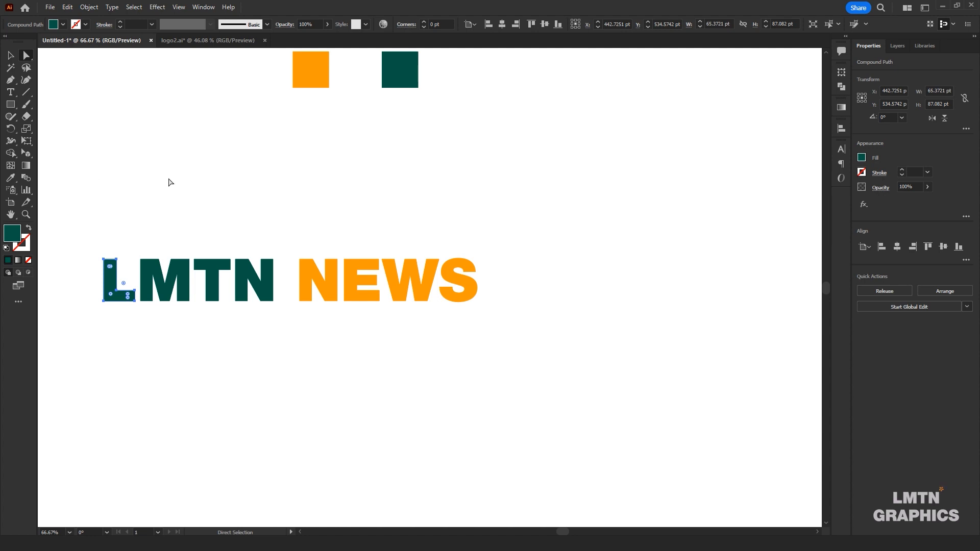
# Show the perspective grid, make the left grid plane active and switch to the Perspective Selection tool
pyautogui.moveTo(186, 185); pyautogui.dragTo(277, 201)
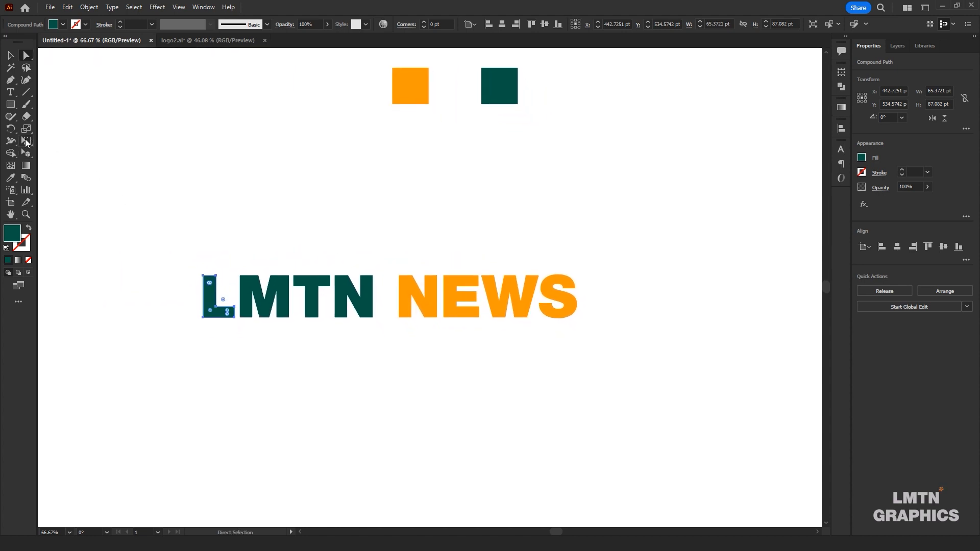
pyautogui.click(28, 154)
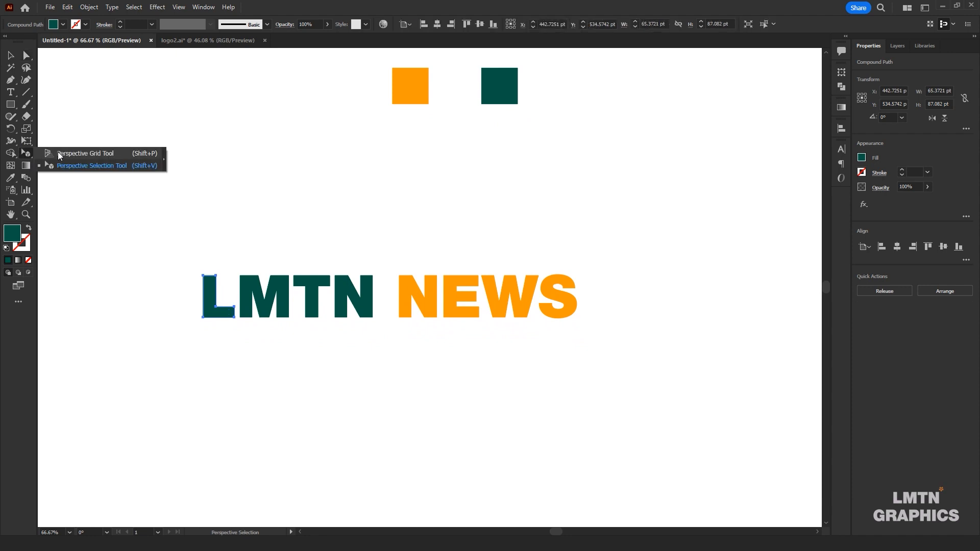
pyautogui.click(94, 154)
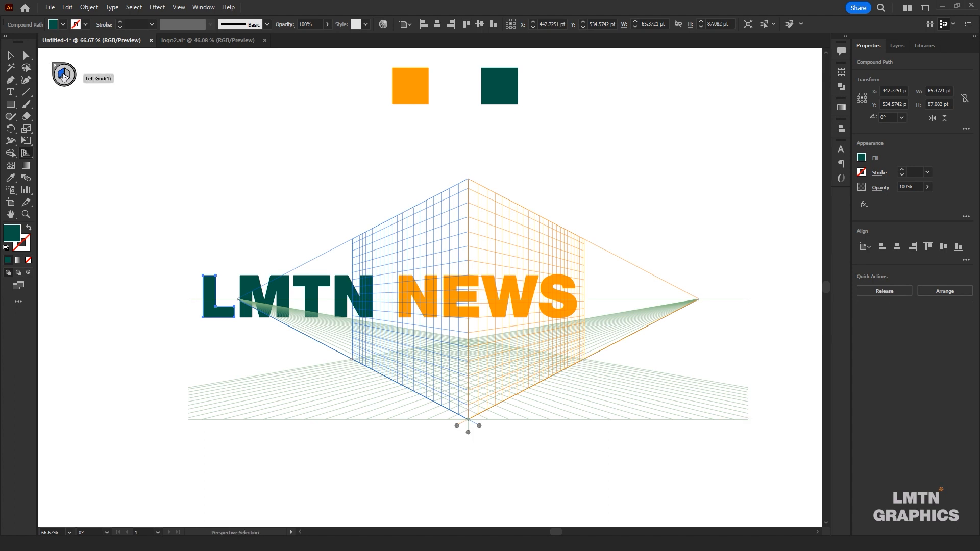
pyautogui.hotkey('shift', 'p')
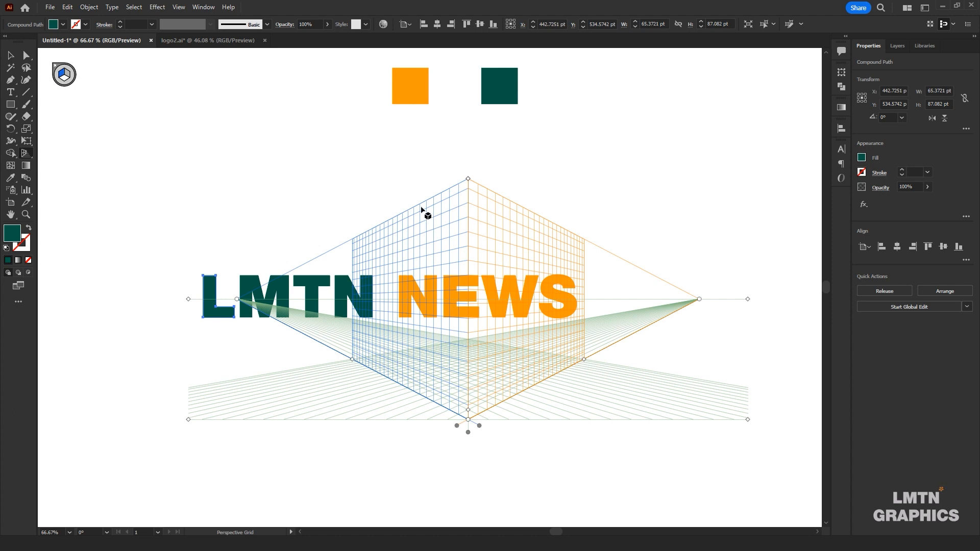
pyautogui.click(68, 76)
pyautogui.click(61, 76)
pyautogui.click(23, 160)
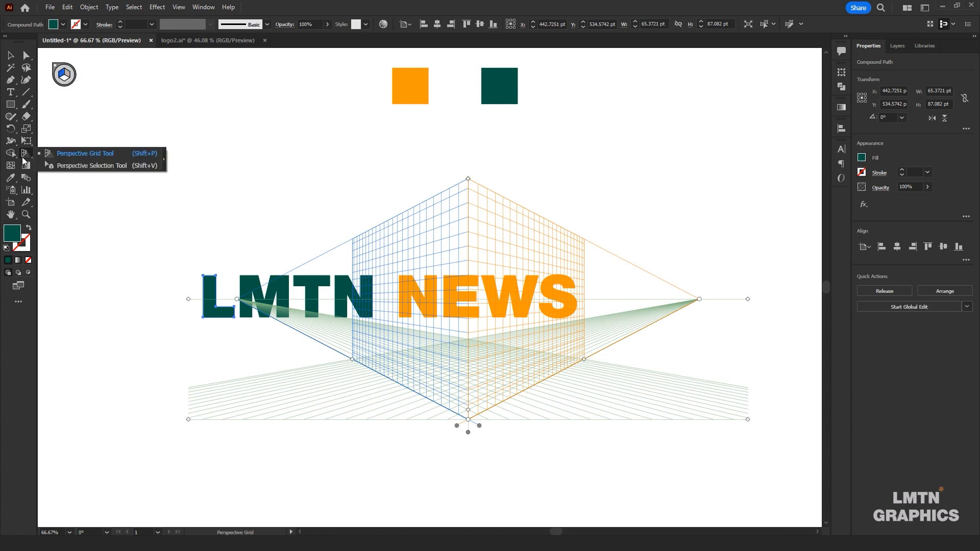
pyautogui.click(99, 167)
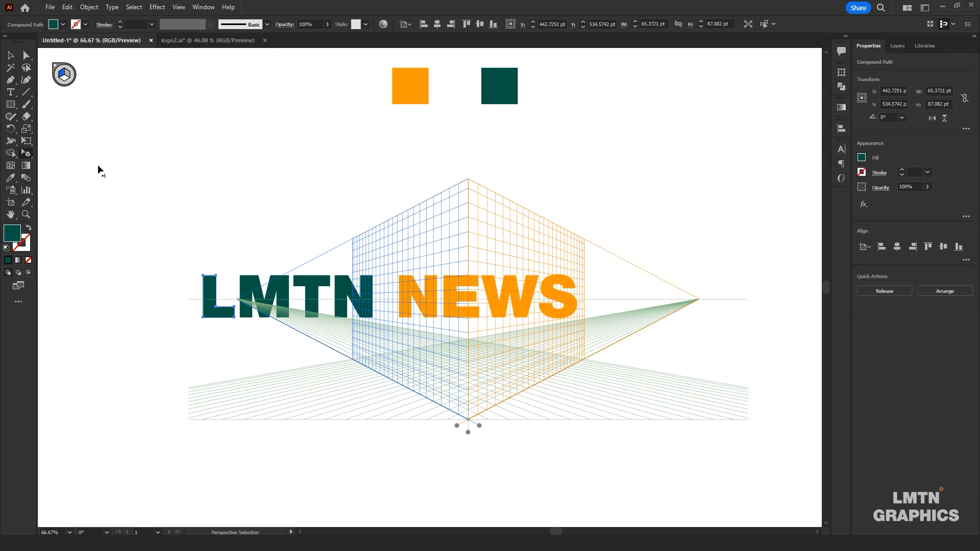
# Try to attach the LMTN letters to the left grid plane, and undo the move of the letter N
pyautogui.keyDown('shift'); pyautogui.click(249, 290); pyautogui.keyUp('shift')
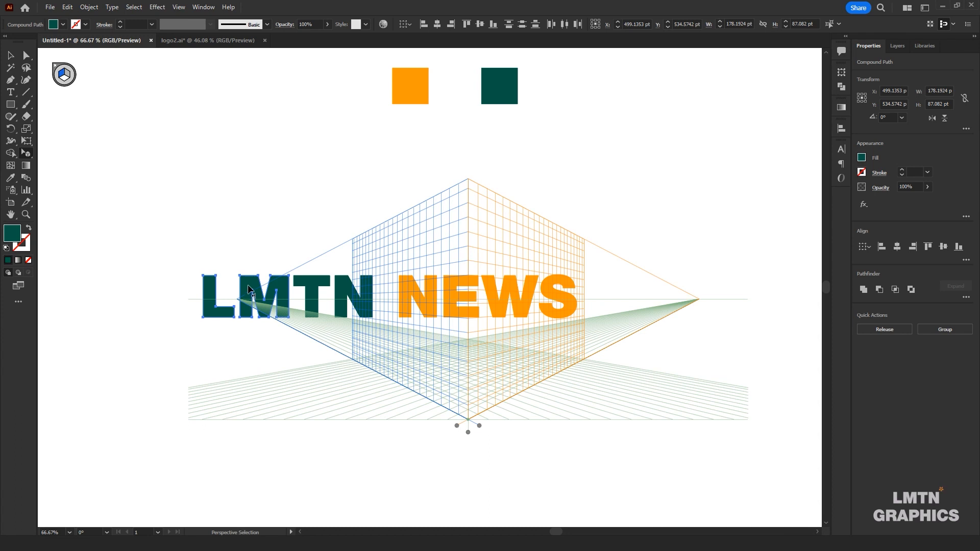
pyautogui.moveTo(315, 293); pyautogui.dragTo(313, 286)
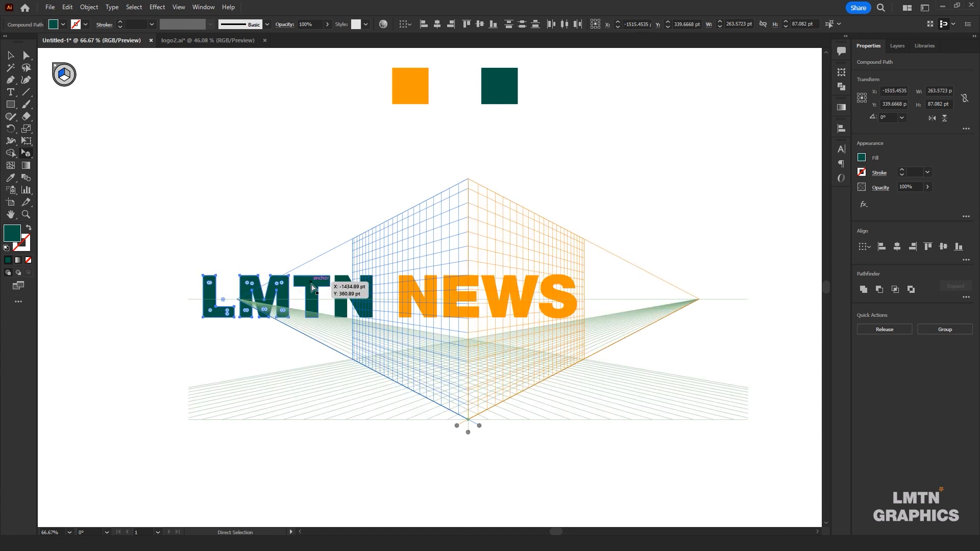
pyautogui.keyDown('shift'); pyautogui.click(340, 286); pyautogui.keyUp('shift')
pyautogui.moveTo(357, 293); pyautogui.dragTo(378, 295)
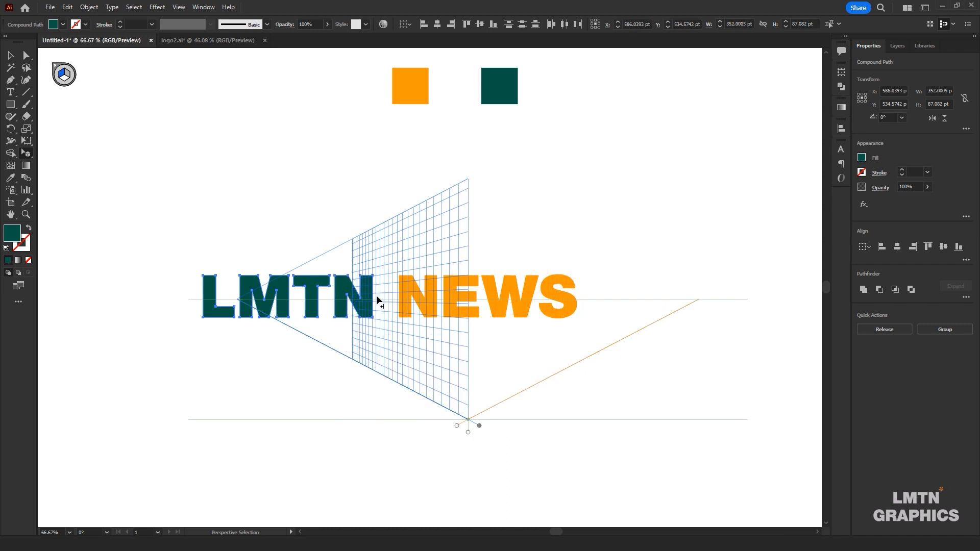
pyautogui.click(368, 307)
pyautogui.moveTo(368, 307); pyautogui.dragTo(402, 332)
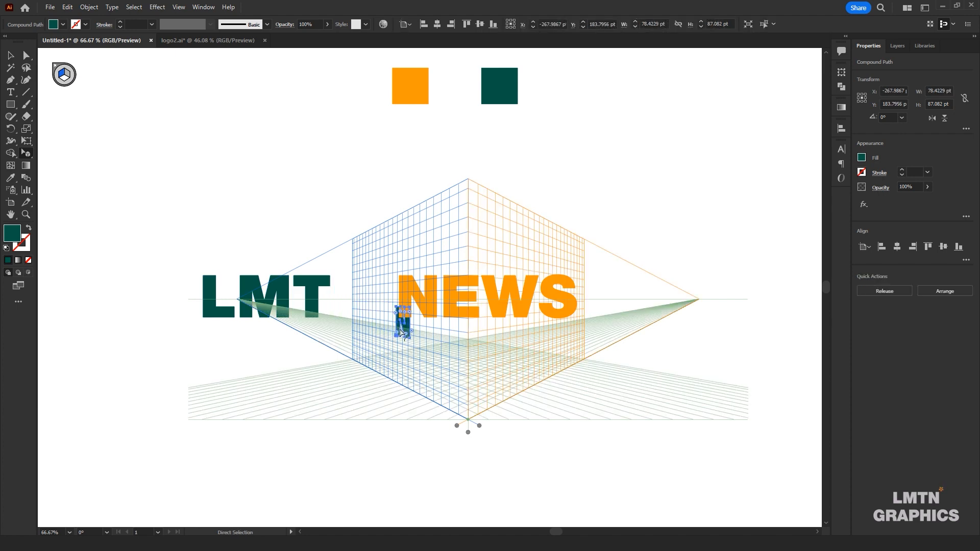
pyautogui.hotkey('ctrl', 'z')
# Select all four LMTN letters together and place them in perspective on the left grid plane, near the central vertical edge
pyautogui.keyDown('shift'); pyautogui.click(311, 292); pyautogui.keyUp('shift')
pyautogui.keyDown('shift'); pyautogui.click(253, 288); pyautogui.keyUp('shift')
pyautogui.keyDown('shift'); pyautogui.click(225, 296); pyautogui.keyUp('shift')
pyautogui.moveTo(338, 300); pyautogui.dragTo(437, 323)
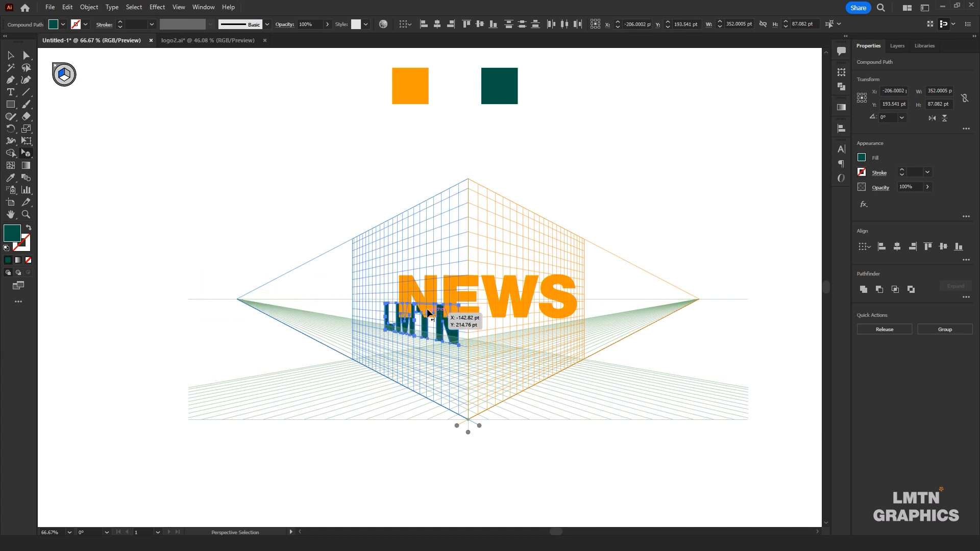
# Activate the right grid plane and place the four NEWS letters on it in perspective, starting at the central edge beside LMTN
pyautogui.click(66, 75)
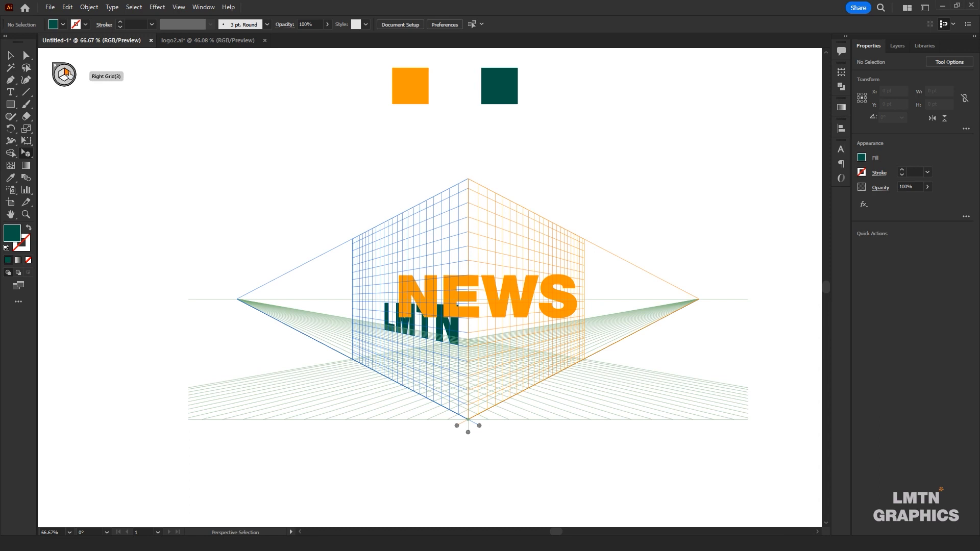
pyautogui.click(432, 295)
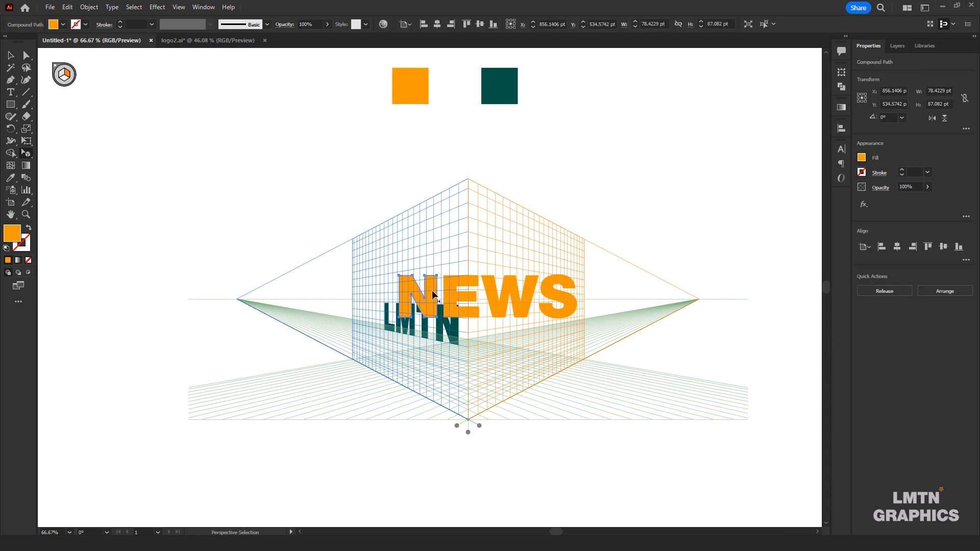
pyautogui.keyDown('shift'); pyautogui.click(452, 279); pyautogui.keyUp('shift')
pyautogui.keyDown('shift'); pyautogui.click(489, 280); pyautogui.keyUp('shift')
pyautogui.keyDown('shift'); pyautogui.click(544, 289); pyautogui.keyUp('shift')
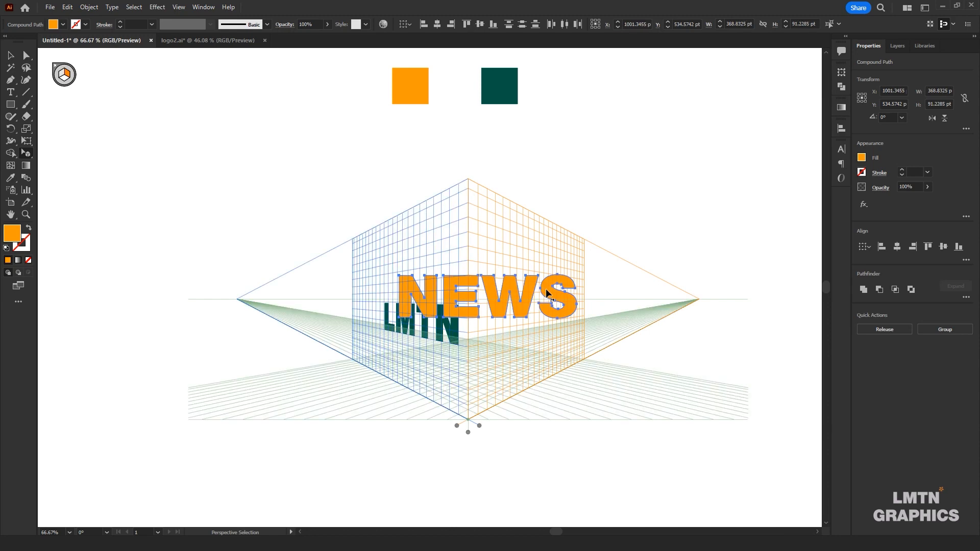
pyautogui.scroll(2, 481, 332)
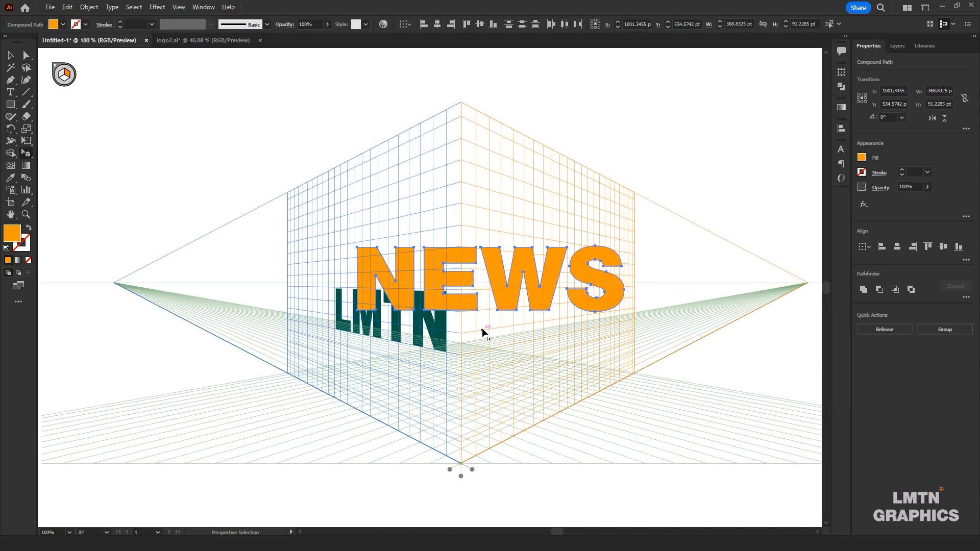
pyautogui.moveTo(413, 236); pyautogui.dragTo(519, 297)
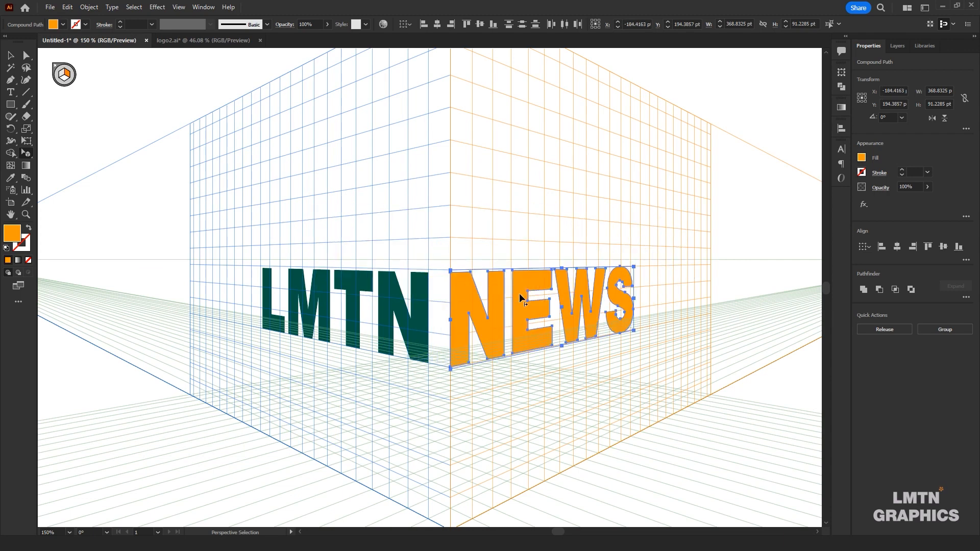
# Select the four LMTN letters and shift them in perspective along the left grid plane, closer to the central vertical edge beside NEWS
pyautogui.click(9, 55)
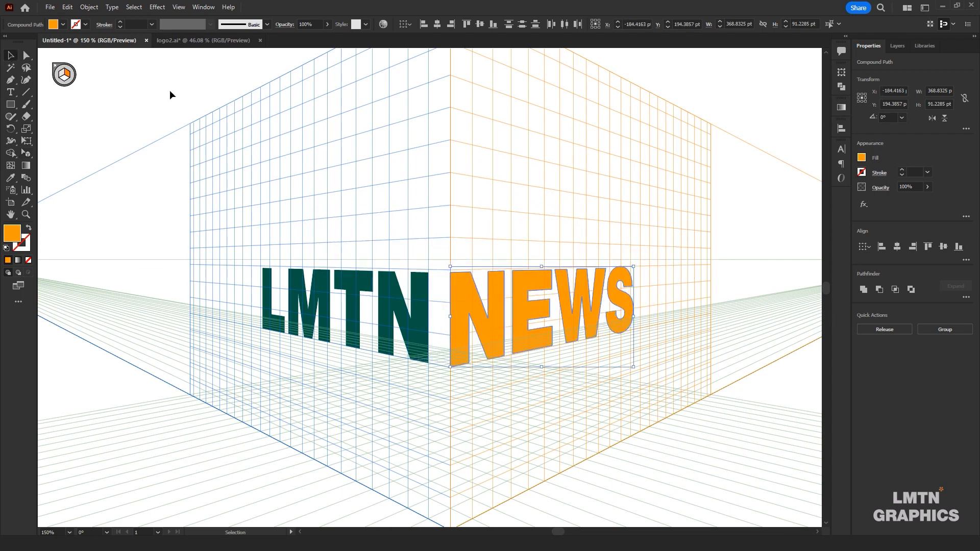
pyautogui.click(152, 84)
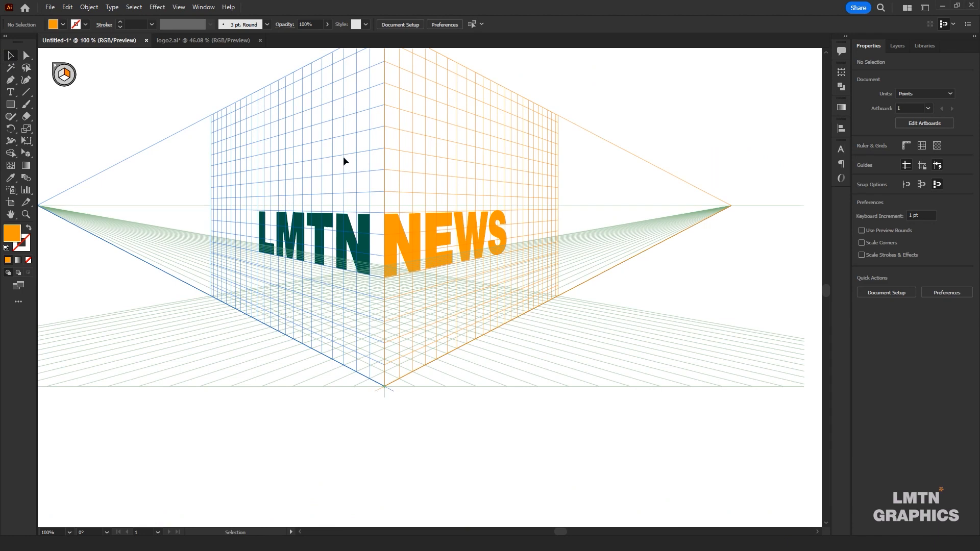
pyautogui.moveTo(343, 153); pyautogui.dragTo(355, 232)
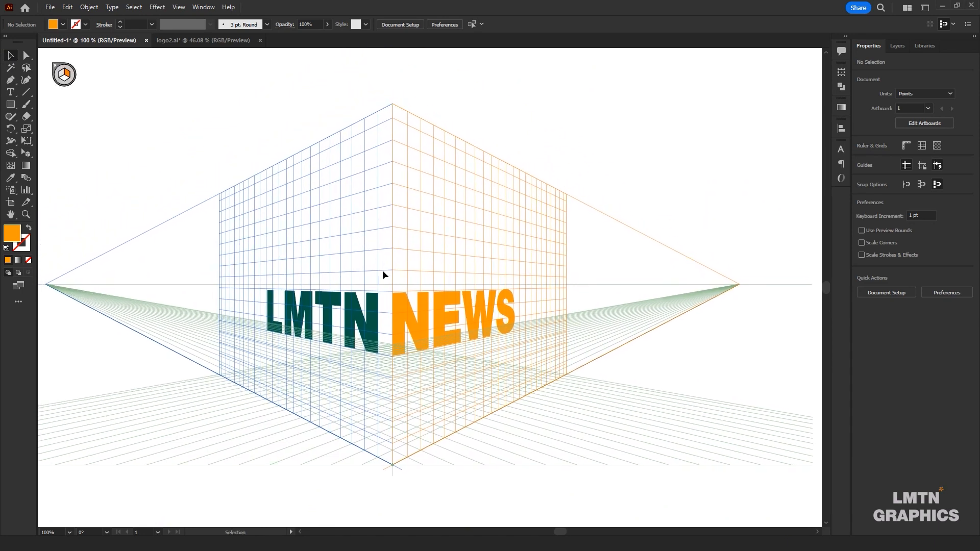
pyautogui.click(375, 327)
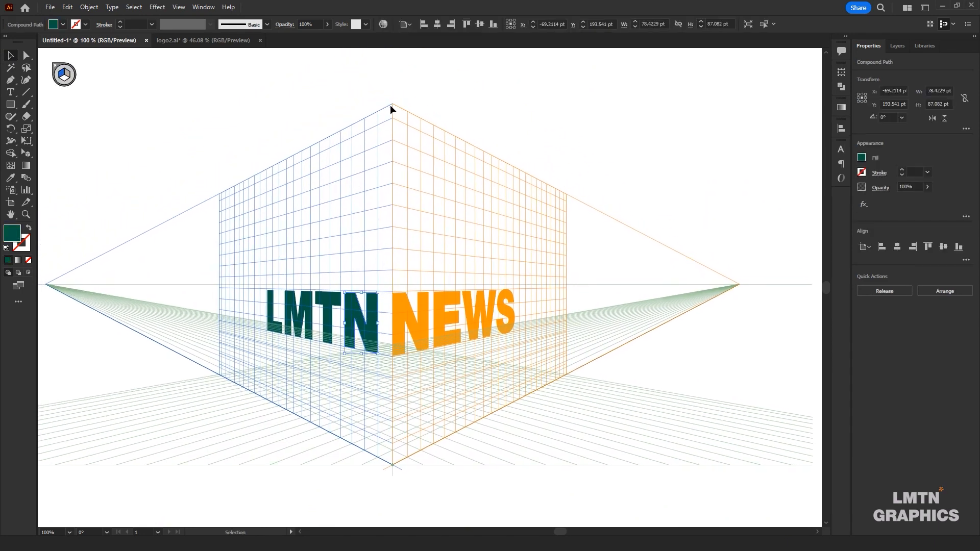
pyautogui.moveTo(324, 97); pyautogui.dragTo(325, 334)
pyautogui.moveTo(349, 367); pyautogui.dragTo(343, 154)
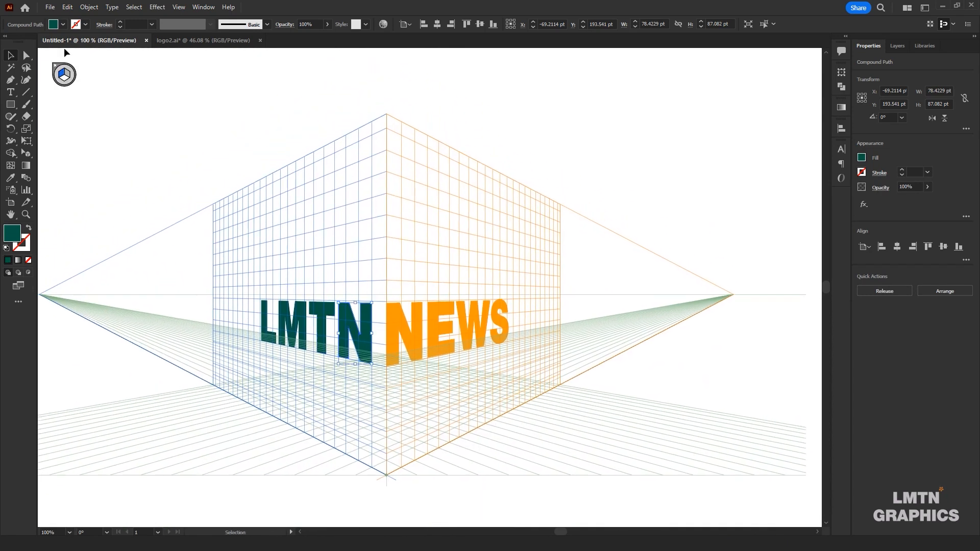
pyautogui.keyDown('shift'); pyautogui.click(316, 314); pyautogui.keyUp('shift')
pyautogui.keyDown('shift'); pyautogui.click(298, 310); pyautogui.keyUp('shift')
pyautogui.keyDown('shift'); pyautogui.click(266, 313); pyautogui.keyUp('shift')
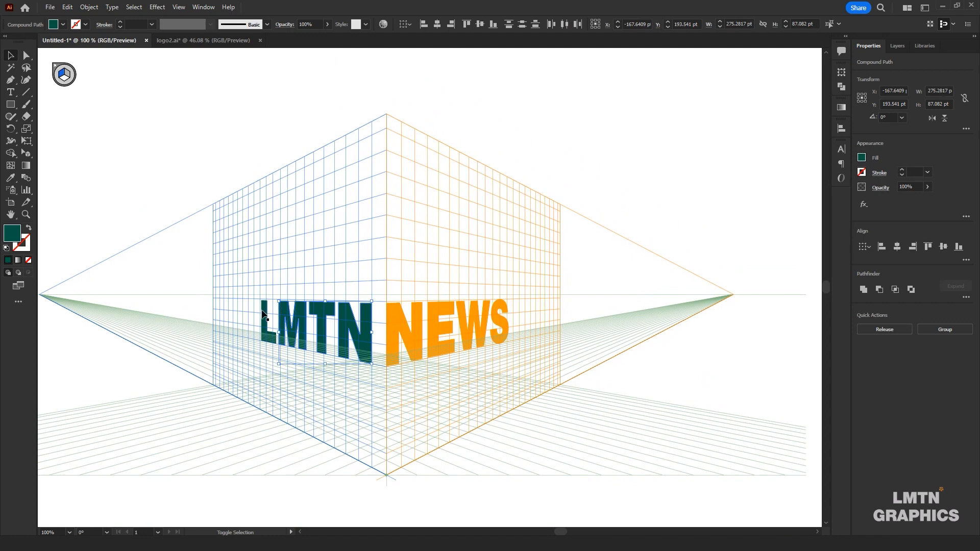
pyautogui.scroll(2, 352, 358)
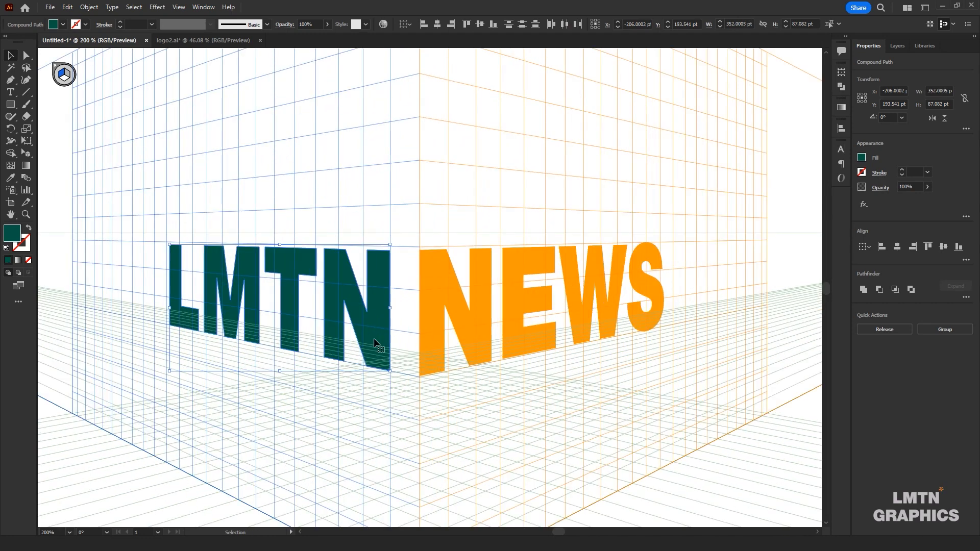
pyautogui.click(26, 153)
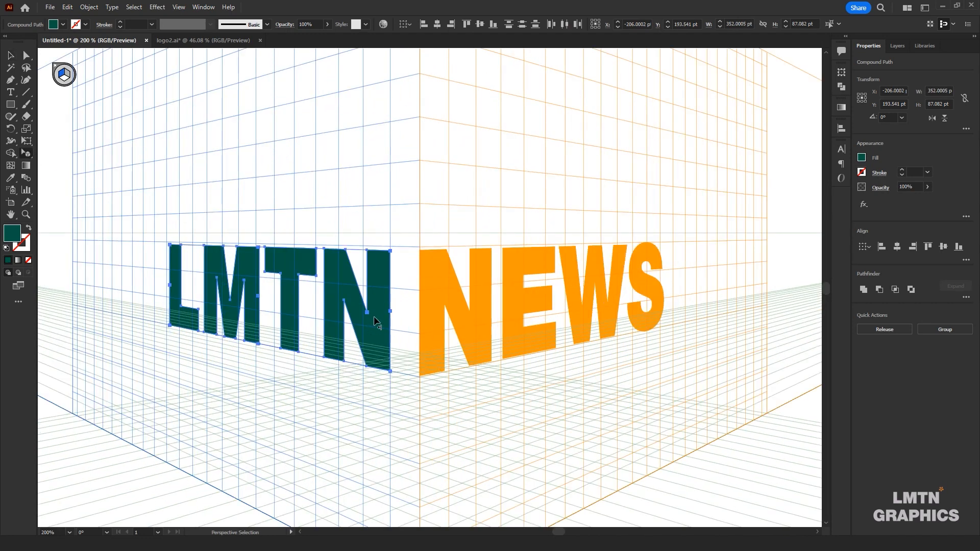
pyautogui.moveTo(387, 321); pyautogui.dragTo(401, 325)
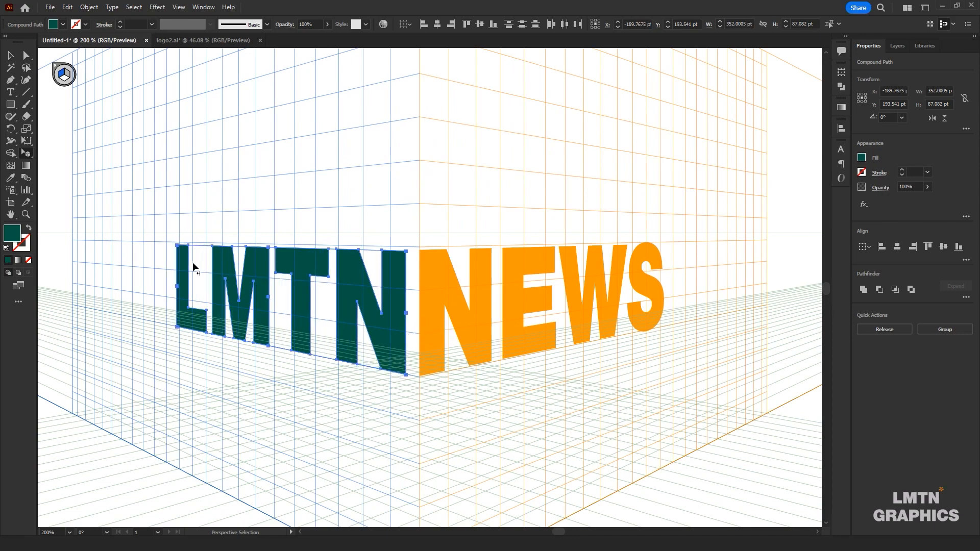
# Draw a full-height rectangle about 204 by 508 pt on the left grid plane, starting from the top of the central vertical edge
pyautogui.scroll(-1, 252, 202)
pyautogui.moveTo(283, 134); pyautogui.dragTo(268, 271)
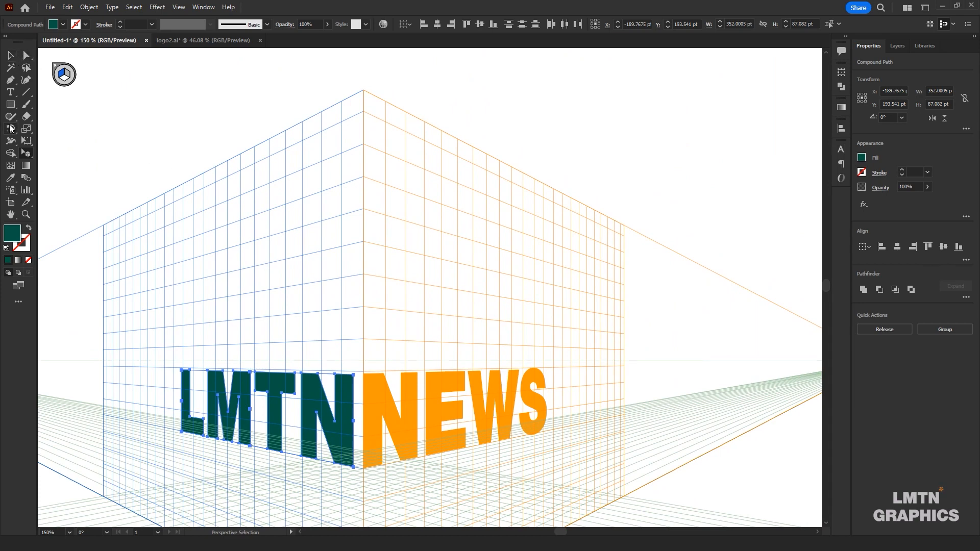
pyautogui.click(12, 108)
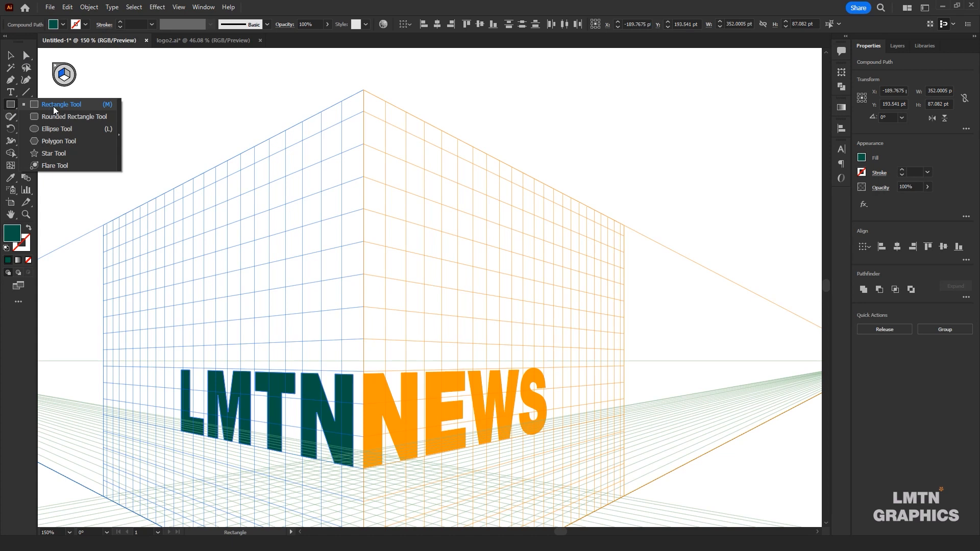
pyautogui.click(53, 106)
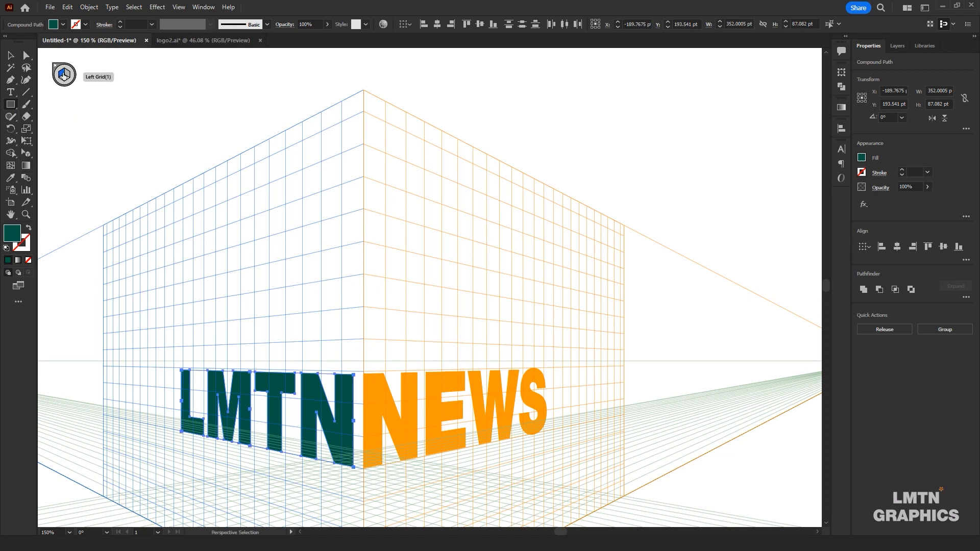
pyautogui.click(62, 75)
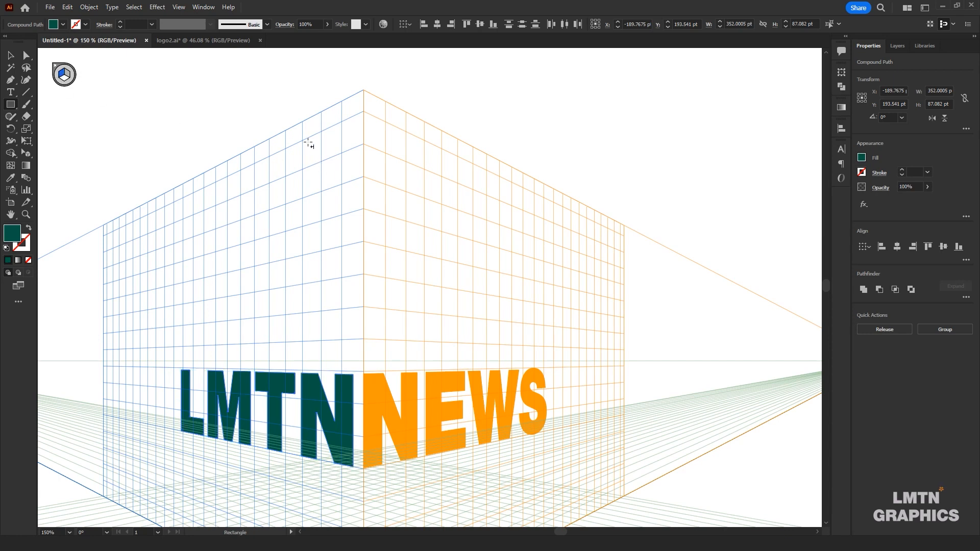
pyautogui.scroll(-1, 360, 134)
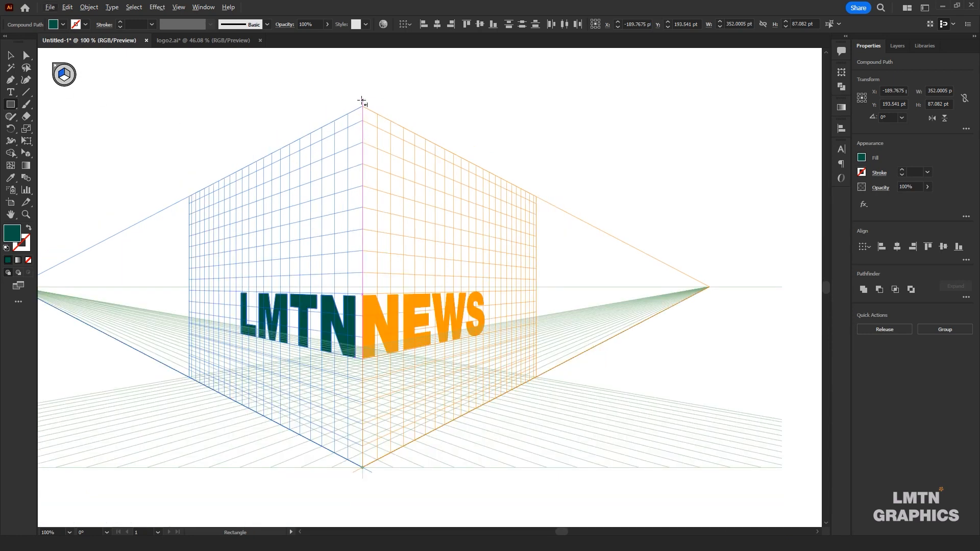
pyautogui.moveTo(362, 101); pyautogui.dragTo(285, 425)
pyautogui.press('v')
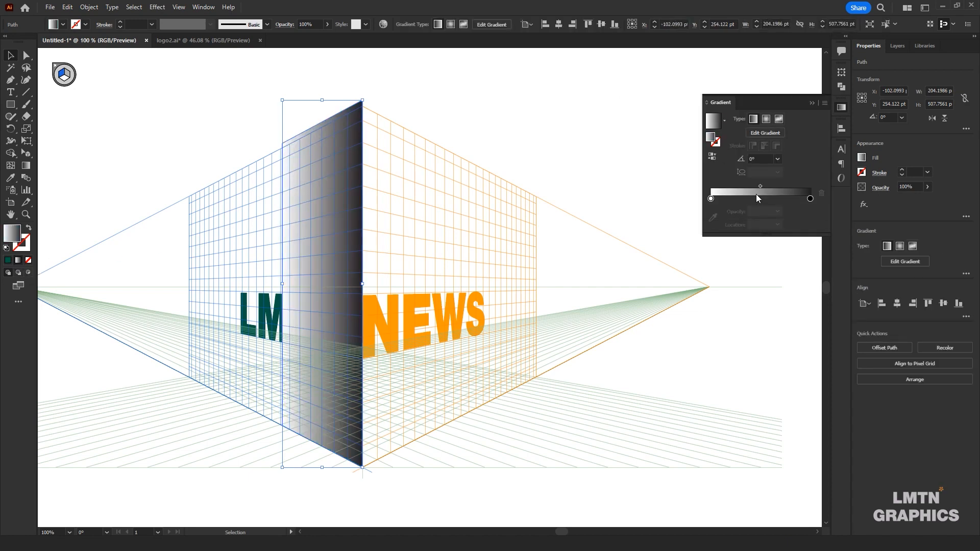
# Shift the midpoint of the rectangle's white-to-black linear gradient to about 75% and send the rectangle behind the letters
pyautogui.click(776, 134)
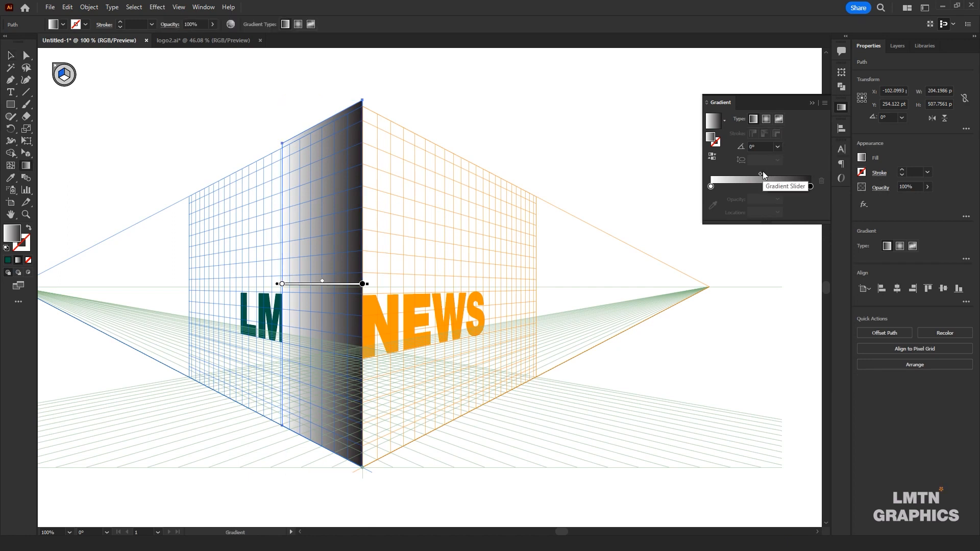
pyautogui.moveTo(759, 174); pyautogui.dragTo(784, 176)
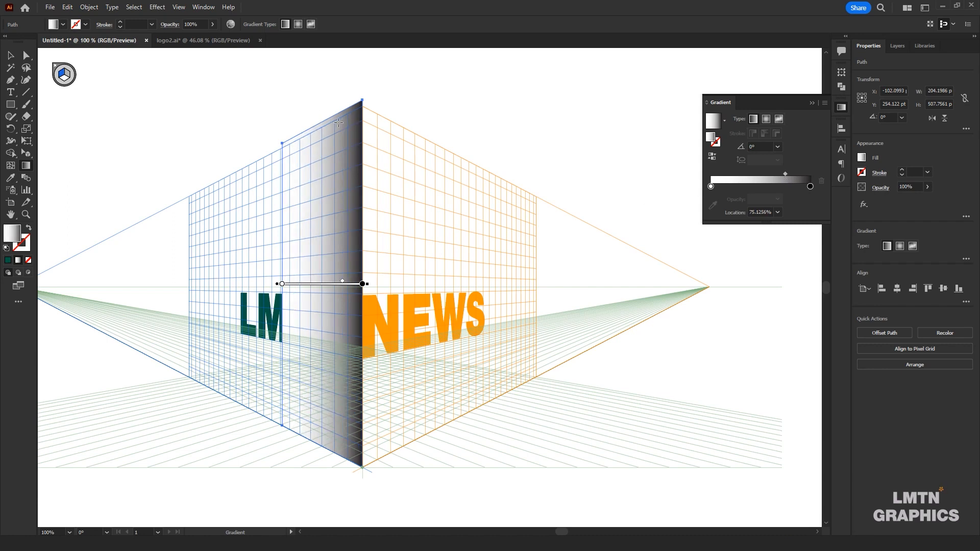
pyautogui.rightClick(336, 122)
pyautogui.moveTo(421, 356)
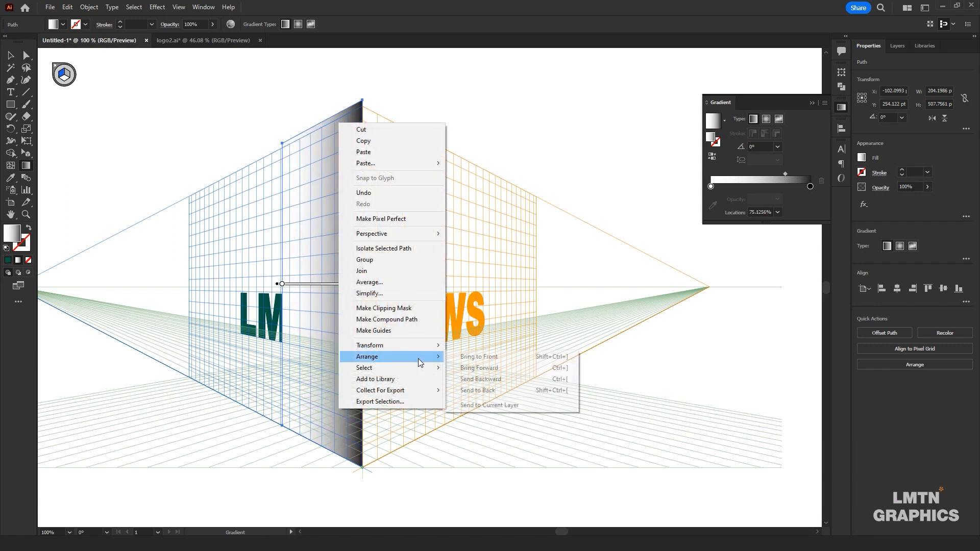
pyautogui.click(507, 391)
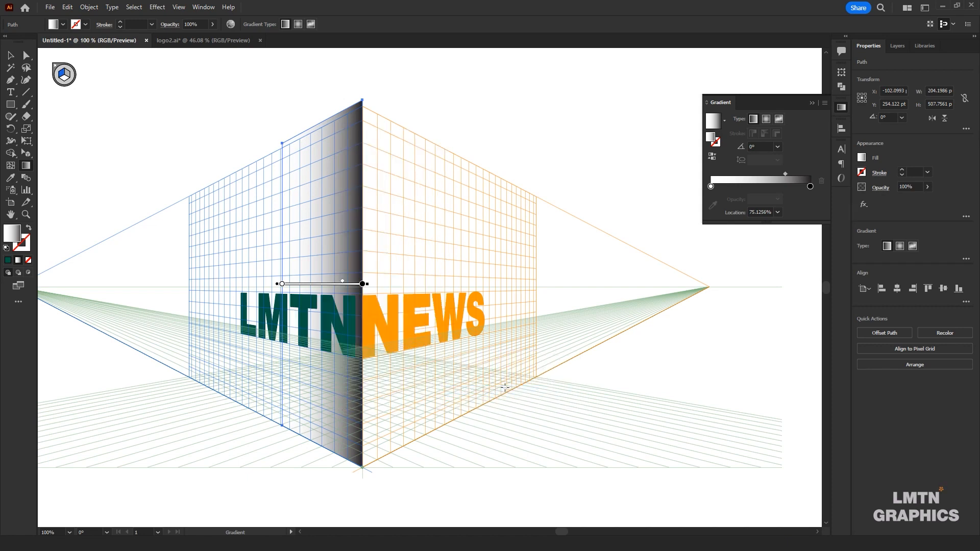
# Recolour the gradient's black end stop to a light grey swatch, close the gradient settings and deselect the rectangle
pyautogui.click(810, 187)
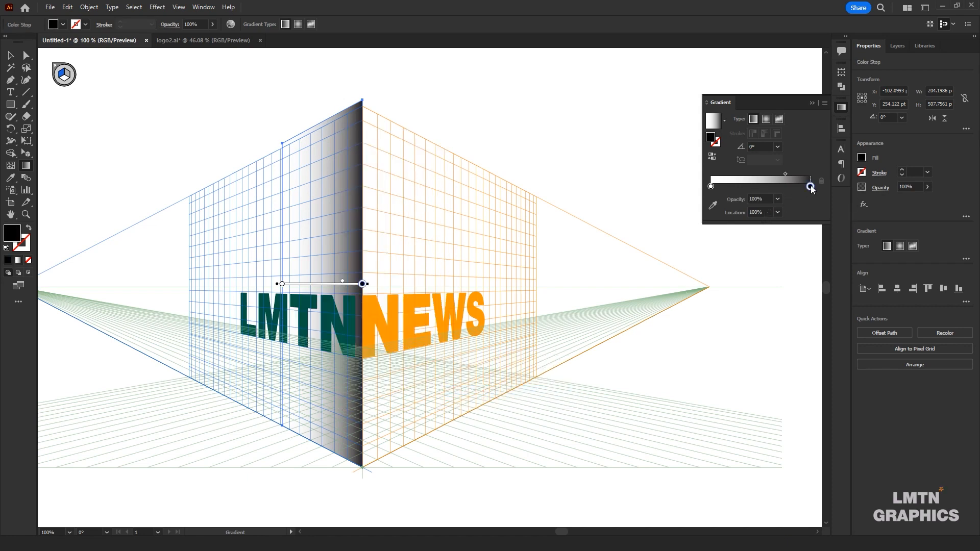
pyautogui.doubleClick(810, 186)
pyautogui.click(729, 249)
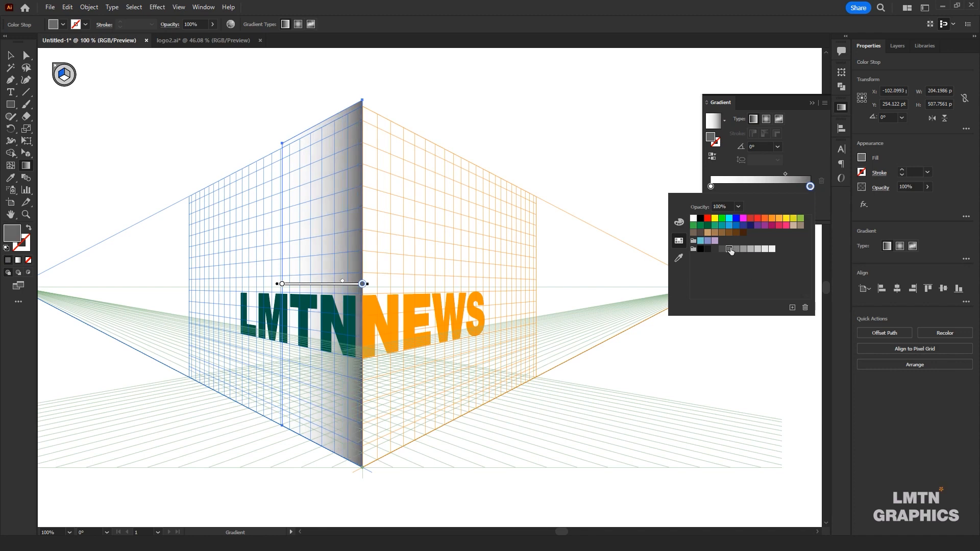
pyautogui.click(743, 249)
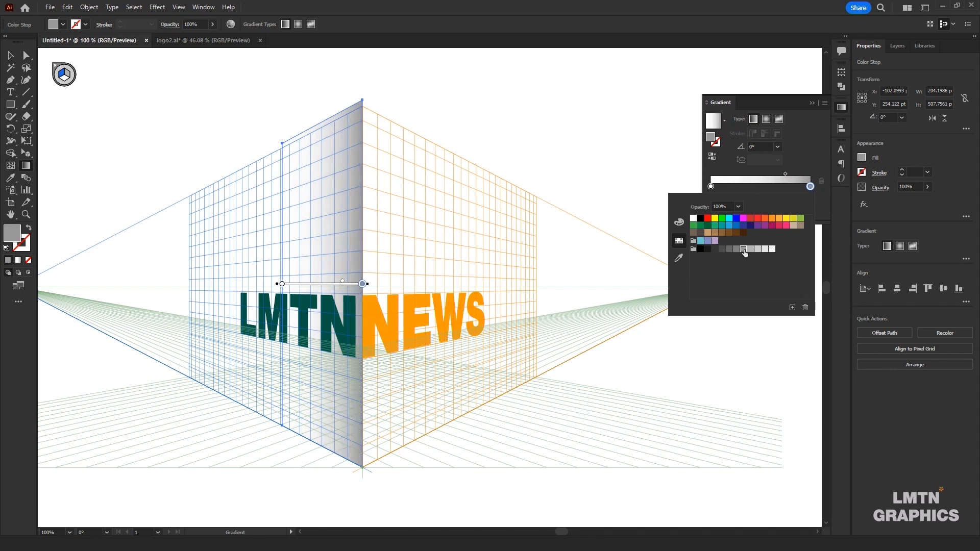
pyautogui.click(750, 249)
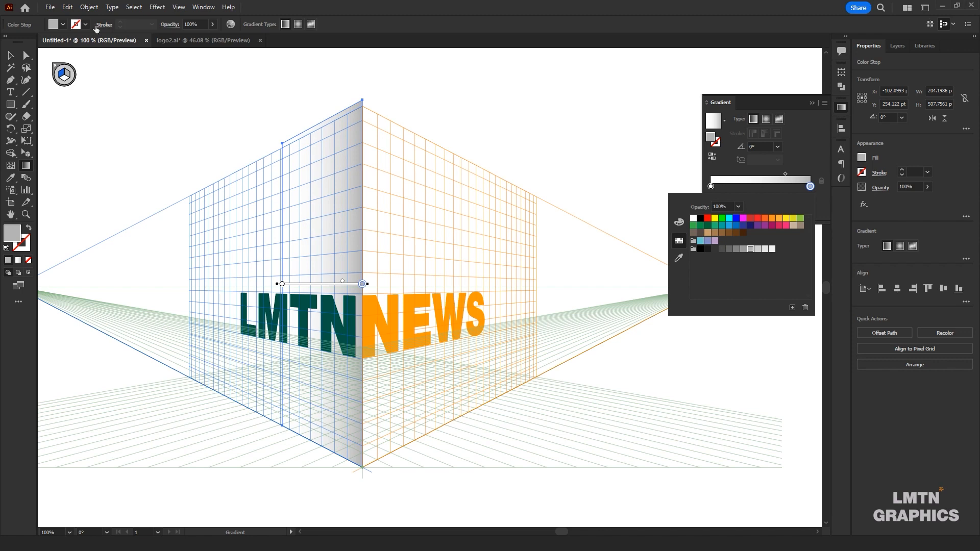
pyautogui.click(10, 56)
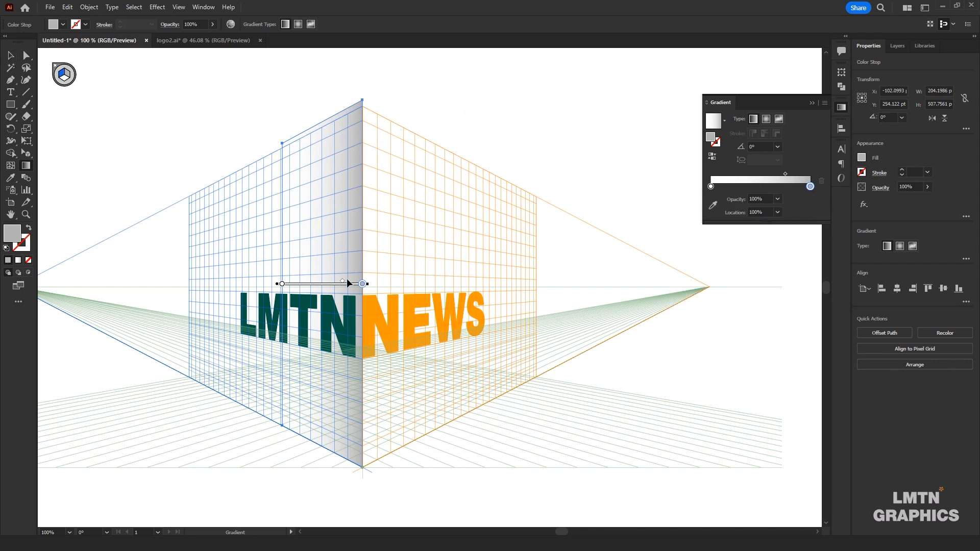
pyautogui.click(810, 103)
pyautogui.press('v')
pyautogui.click(433, 104)
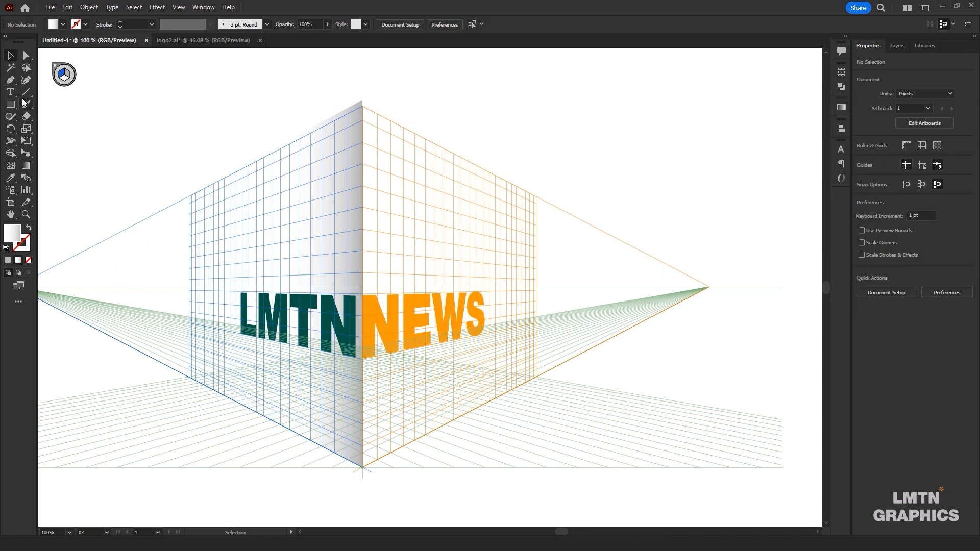
# Hide the perspective grid and examine the LMTN NEWS wordmark close up
pyautogui.click(179, 7)
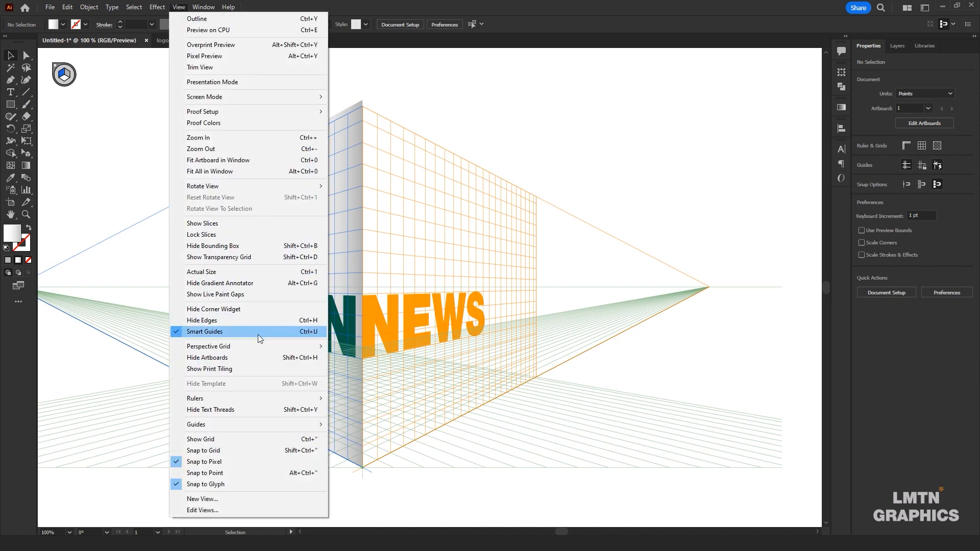
pyautogui.moveTo(260, 346)
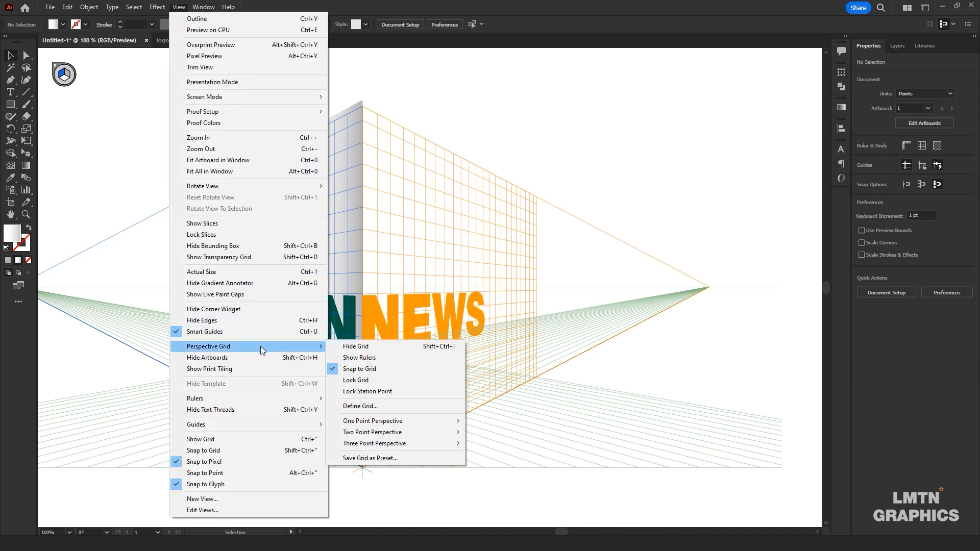
pyautogui.click(427, 348)
pyautogui.scroll(1, 420, 350)
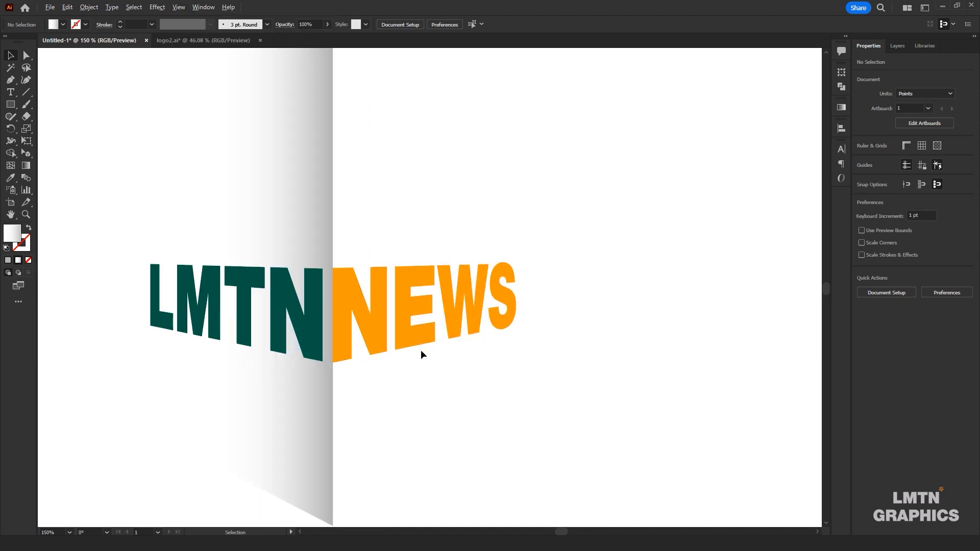
pyautogui.scroll(1, 421, 351)
pyautogui.moveTo(400, 356); pyautogui.dragTo(504, 364)
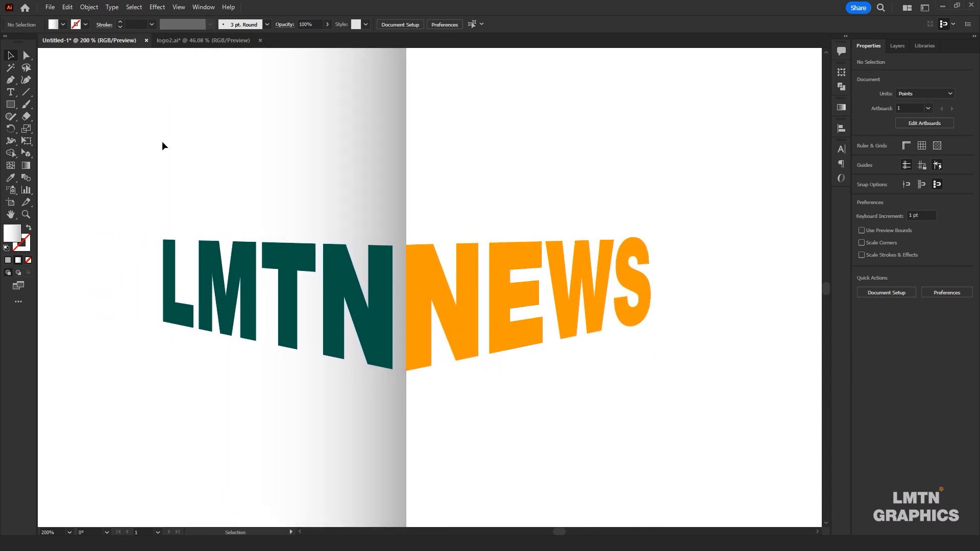